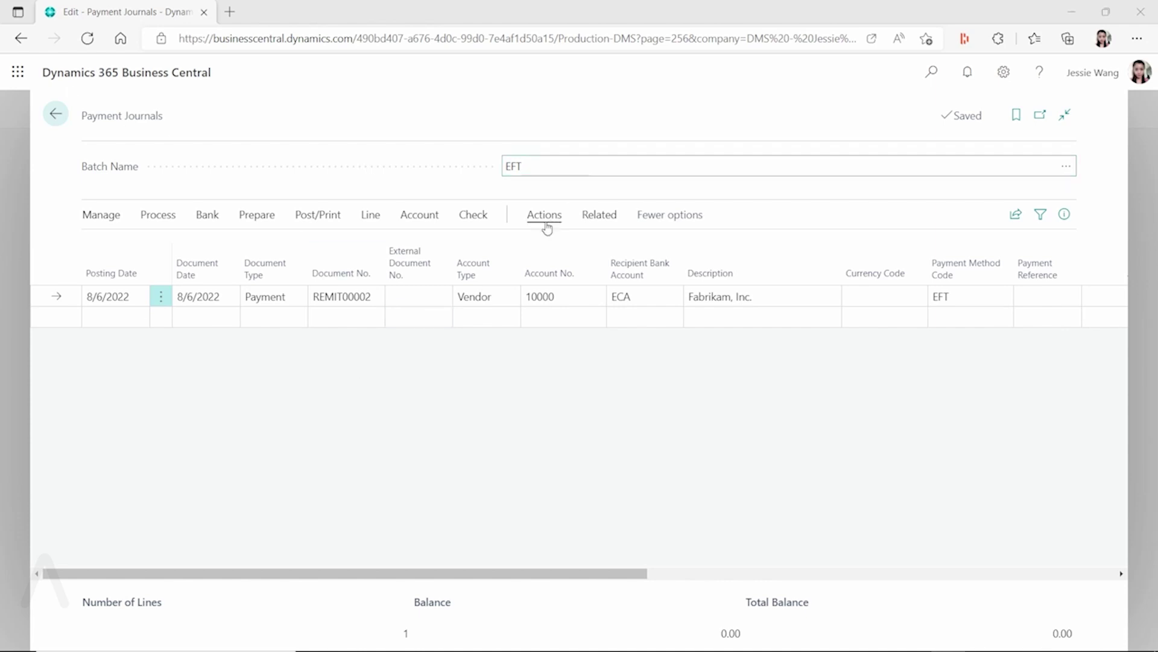
- Browse the EFT payment journal's Related and Bank action menus without choosing anything
left_click(594, 217)
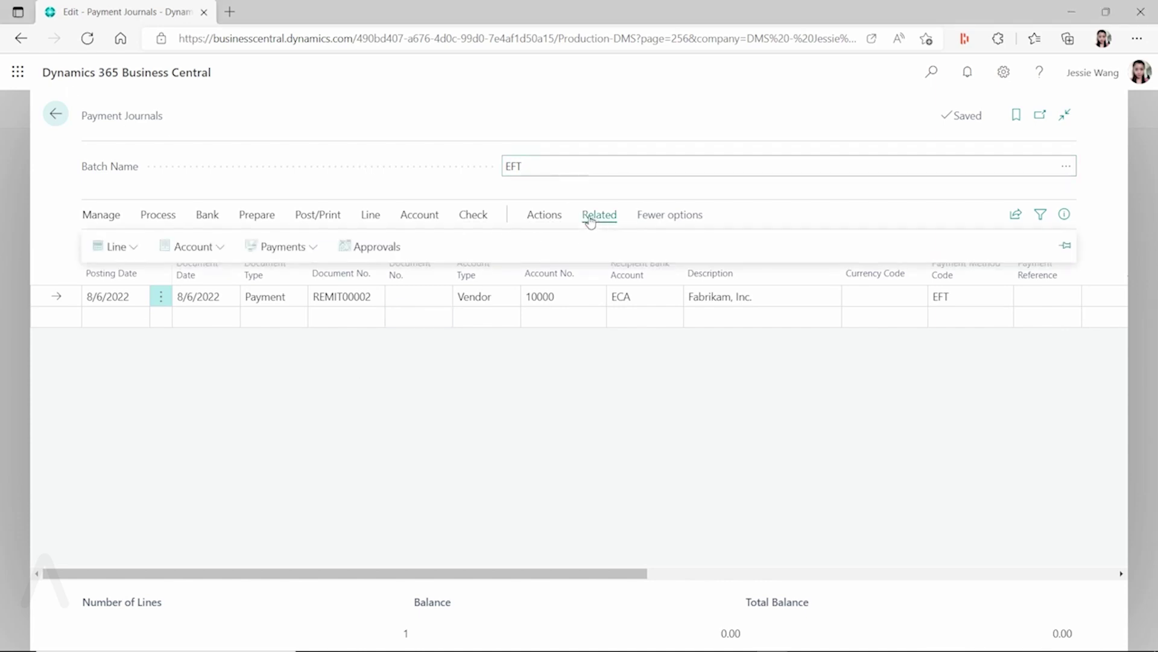
left_click(275, 247)
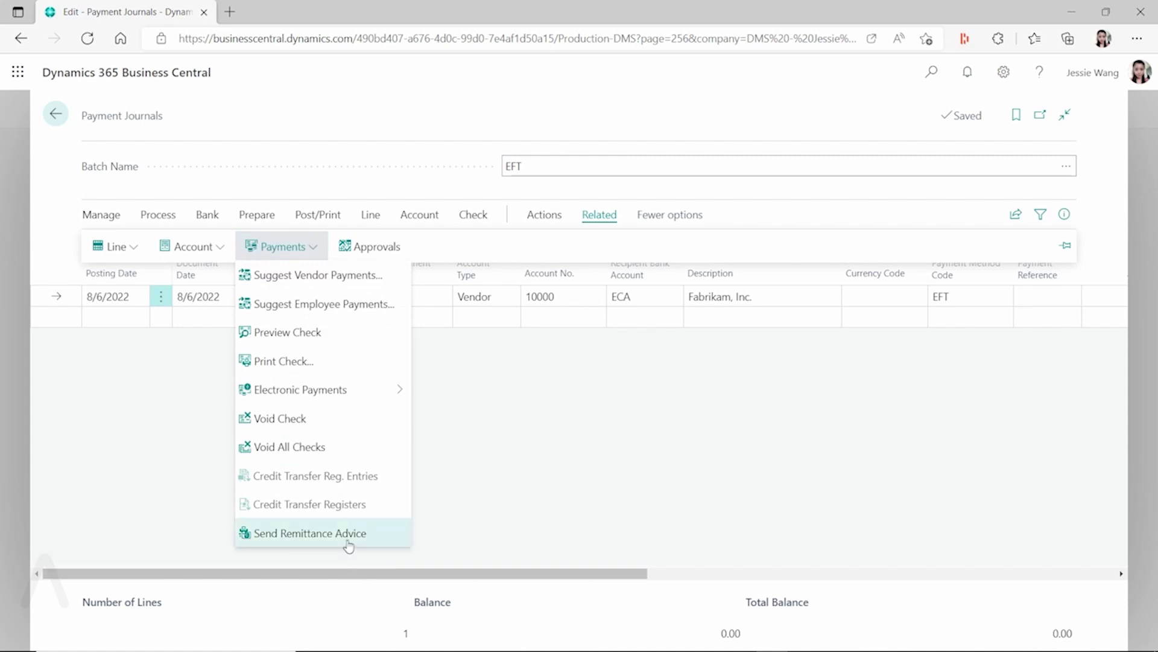
left_click(604, 404)
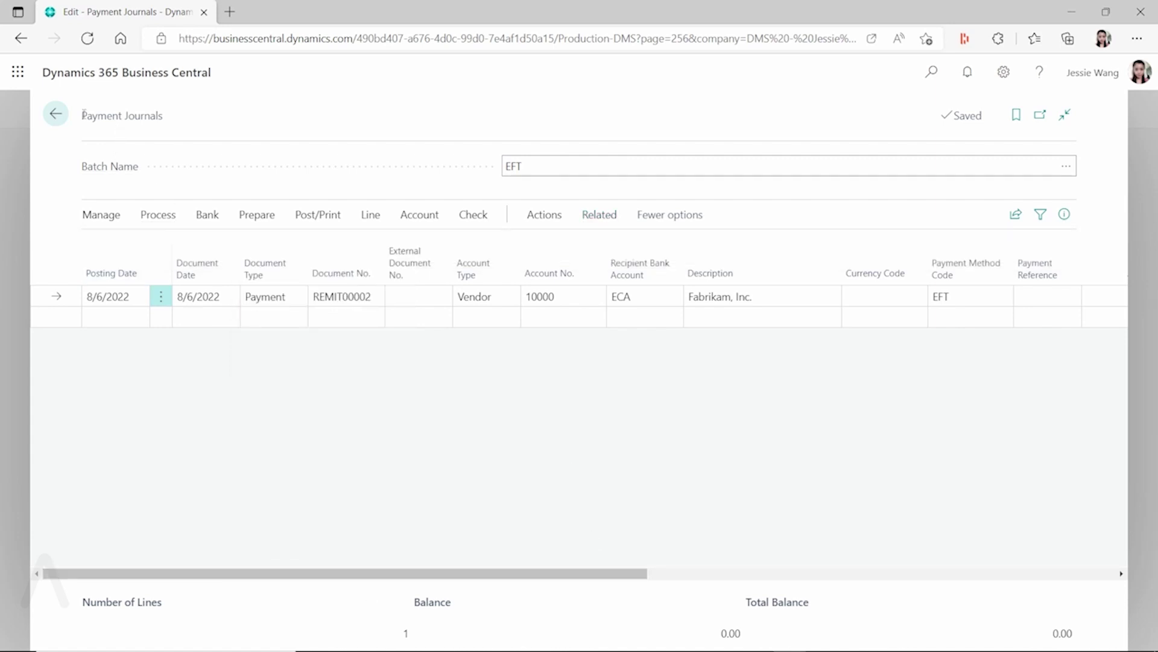
left_click_drag(558, 573, 842, 573)
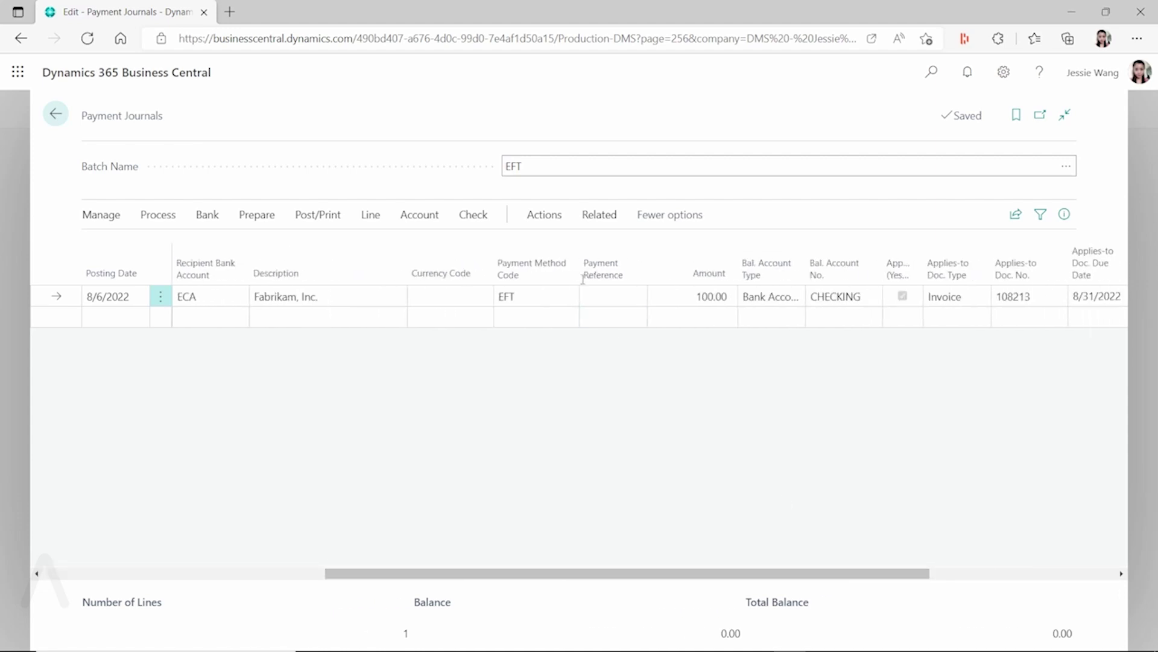
left_click_drag(764, 572, 911, 572)
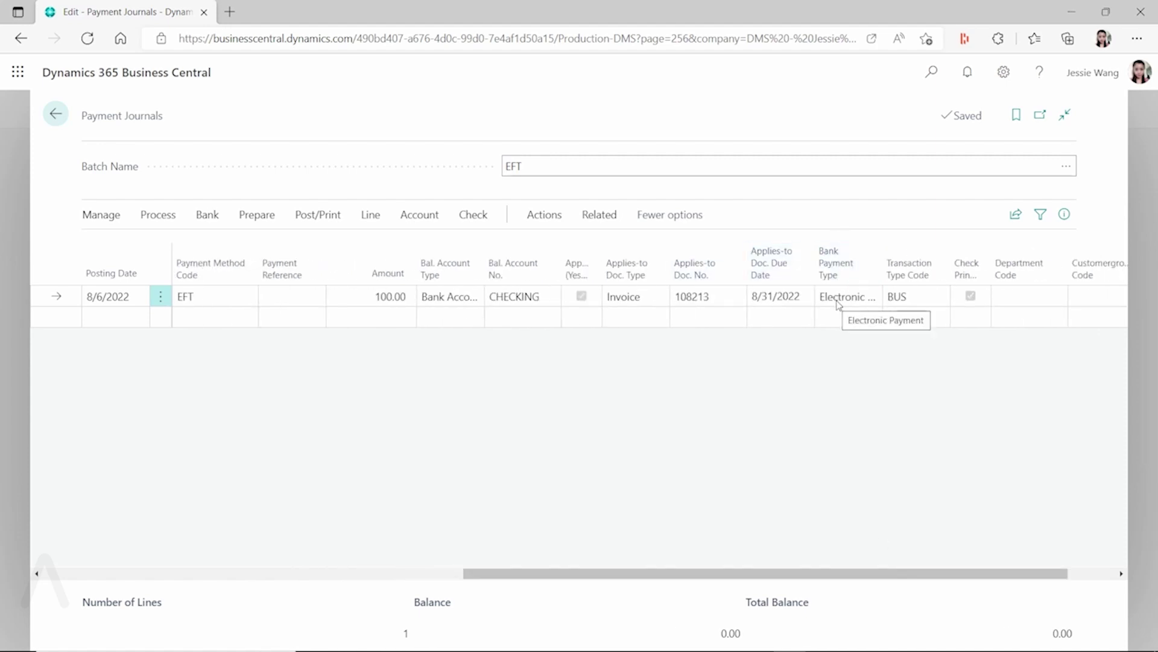
left_click_drag(664, 573, 194, 567)
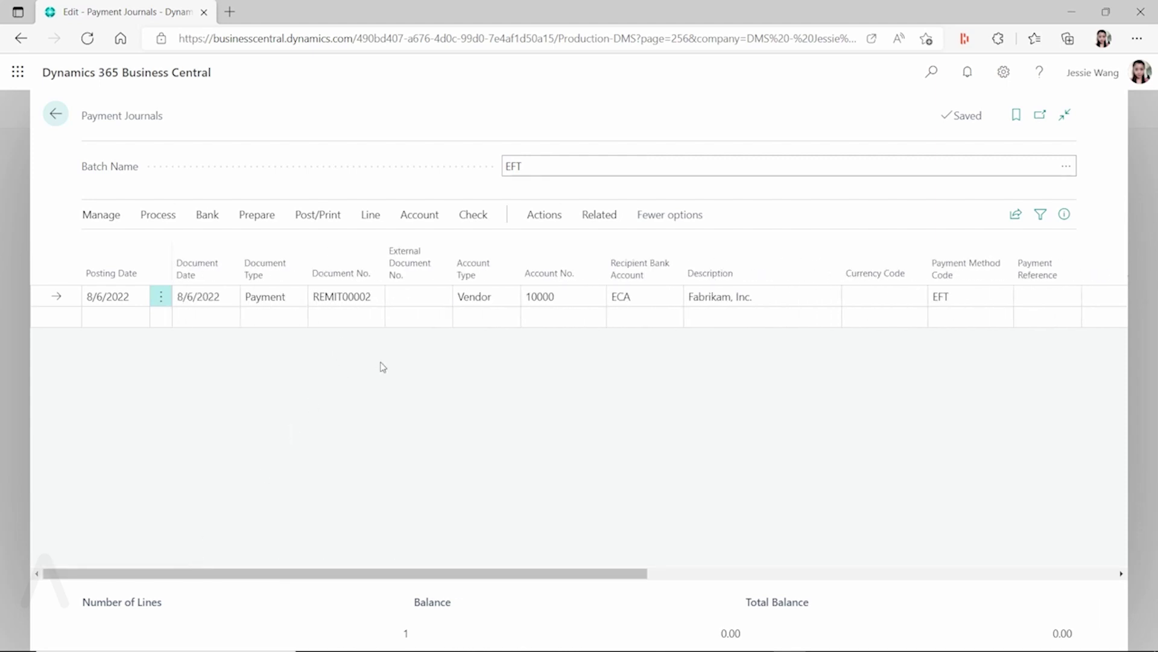
left_click(207, 216)
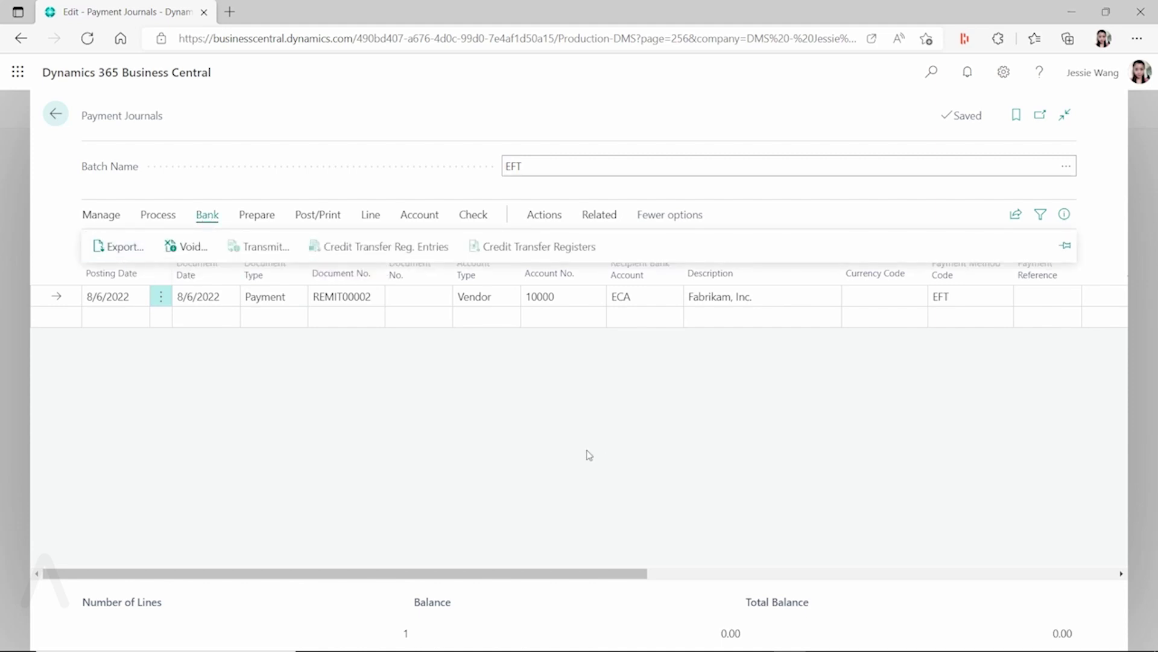
left_click(125, 247)
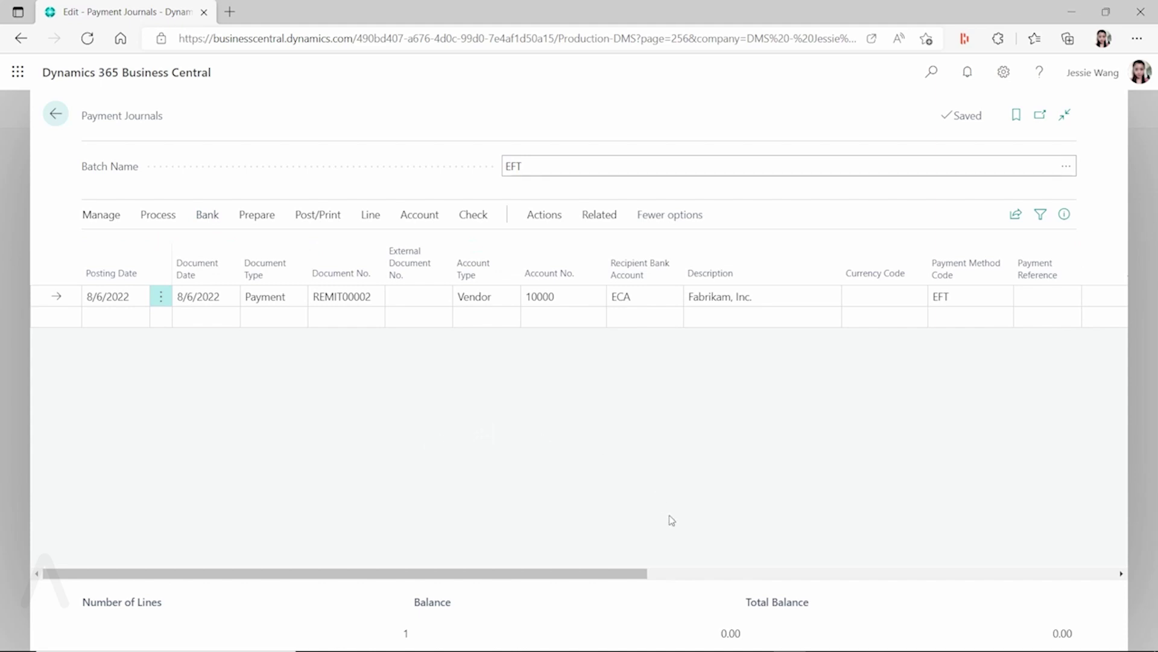
left_click_drag(626, 575, 1081, 575)
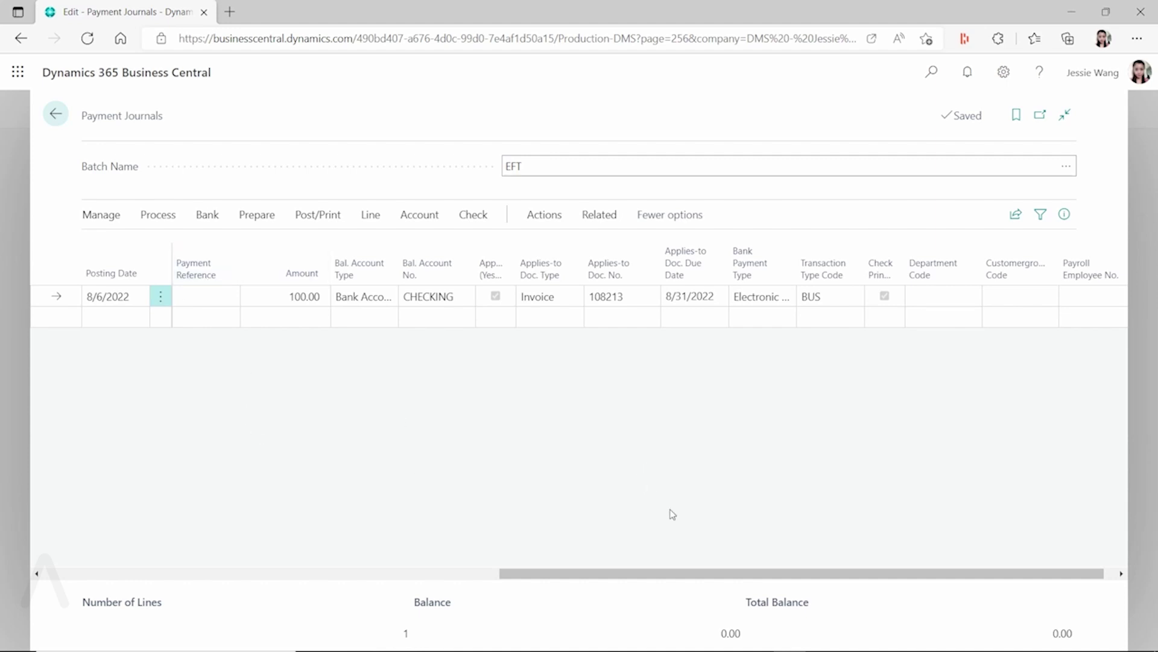
left_click_drag(685, 574, 228, 559)
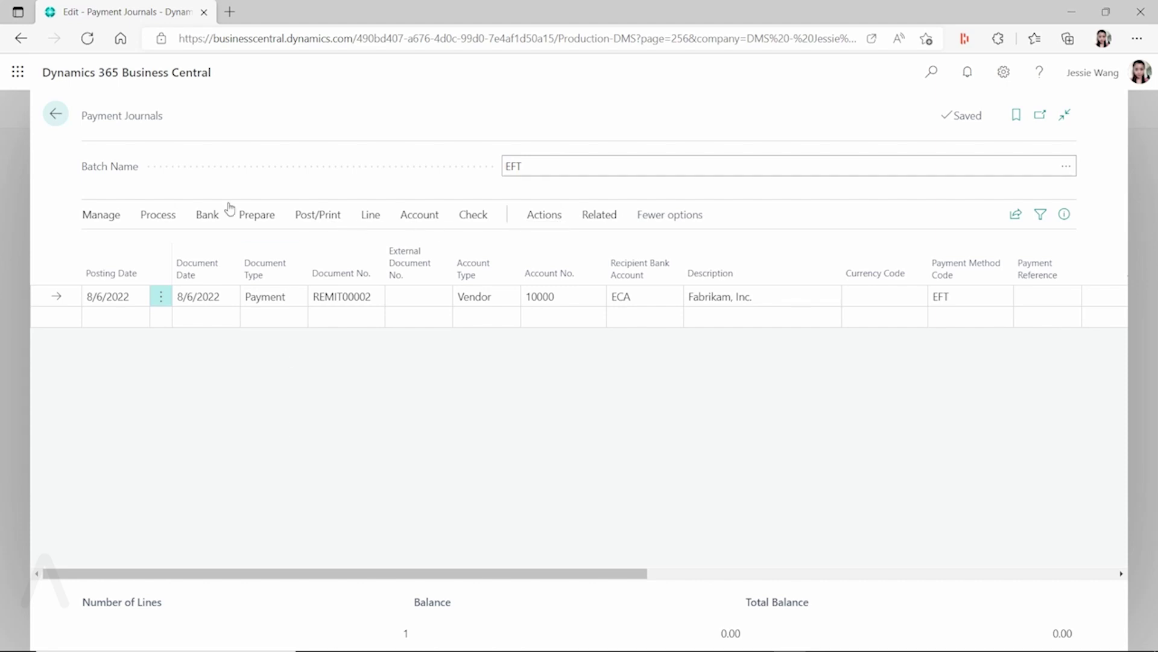
- Look through the Process, Bank, Related and Journal function menus, closing them unused
left_click(154, 218)
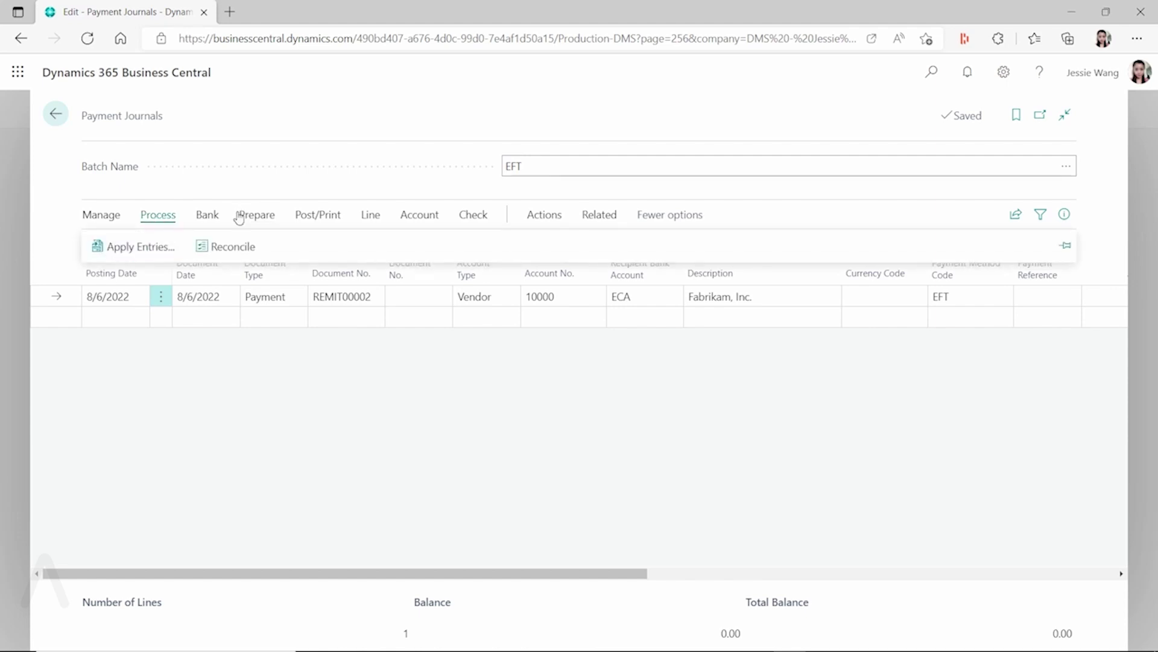
left_click(206, 216)
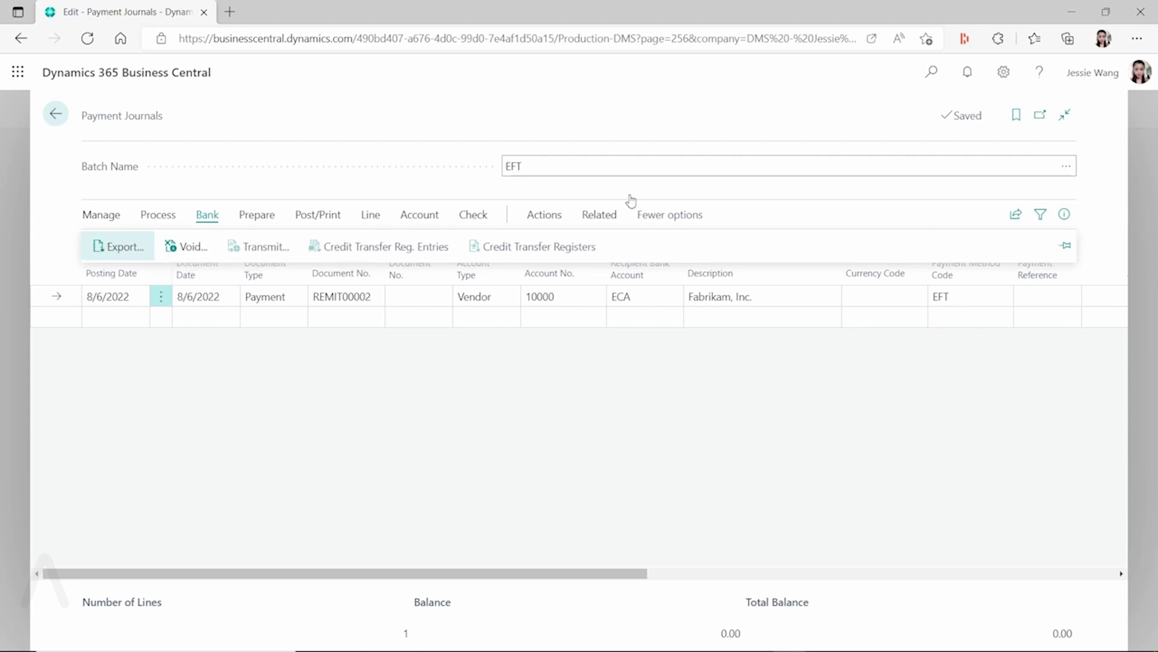
left_click(593, 216)
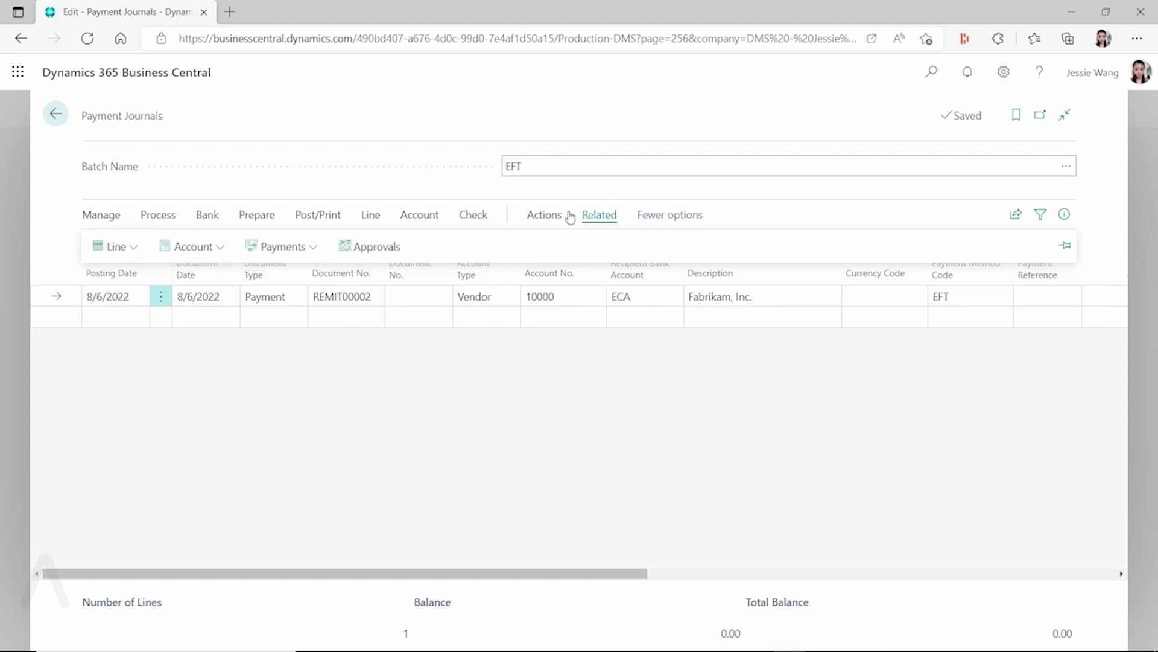
left_click(545, 216)
left_click(132, 248)
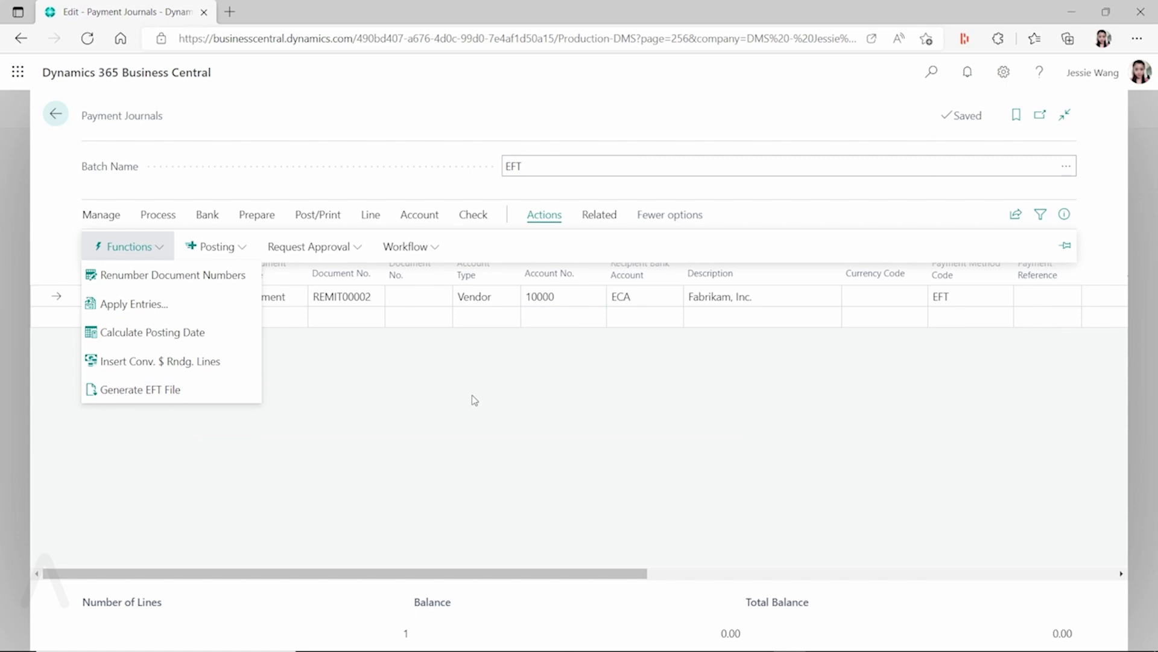
left_click(476, 401)
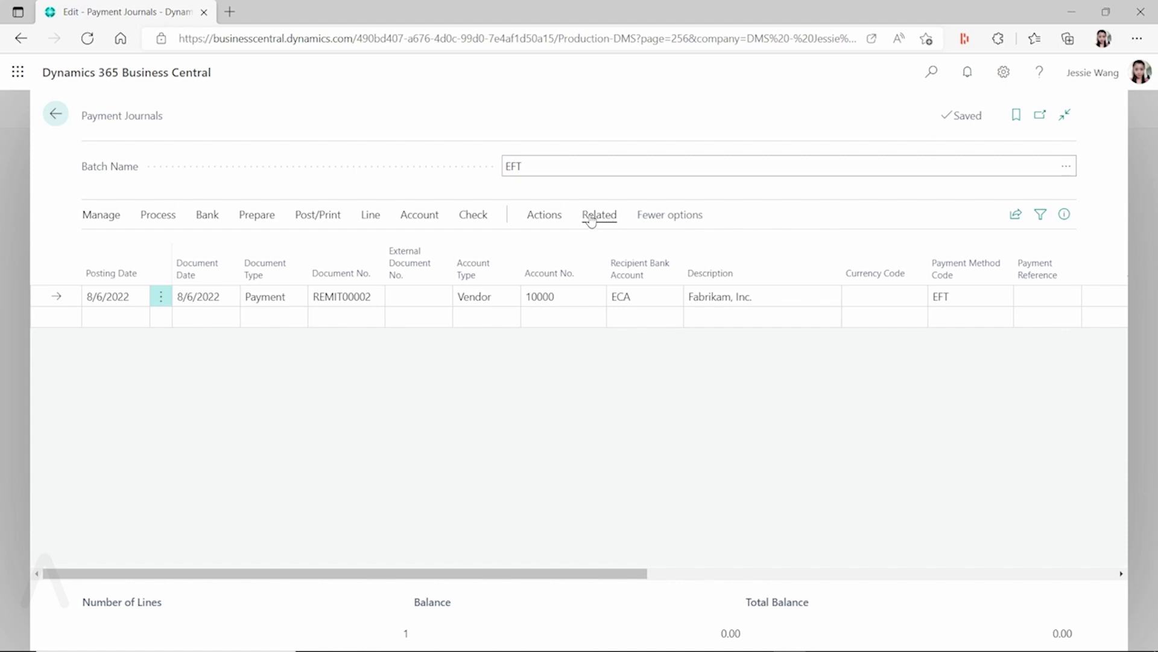
- Choose Related > Payments > Send Remittance Advice for payment REMIT00002
left_click(592, 218)
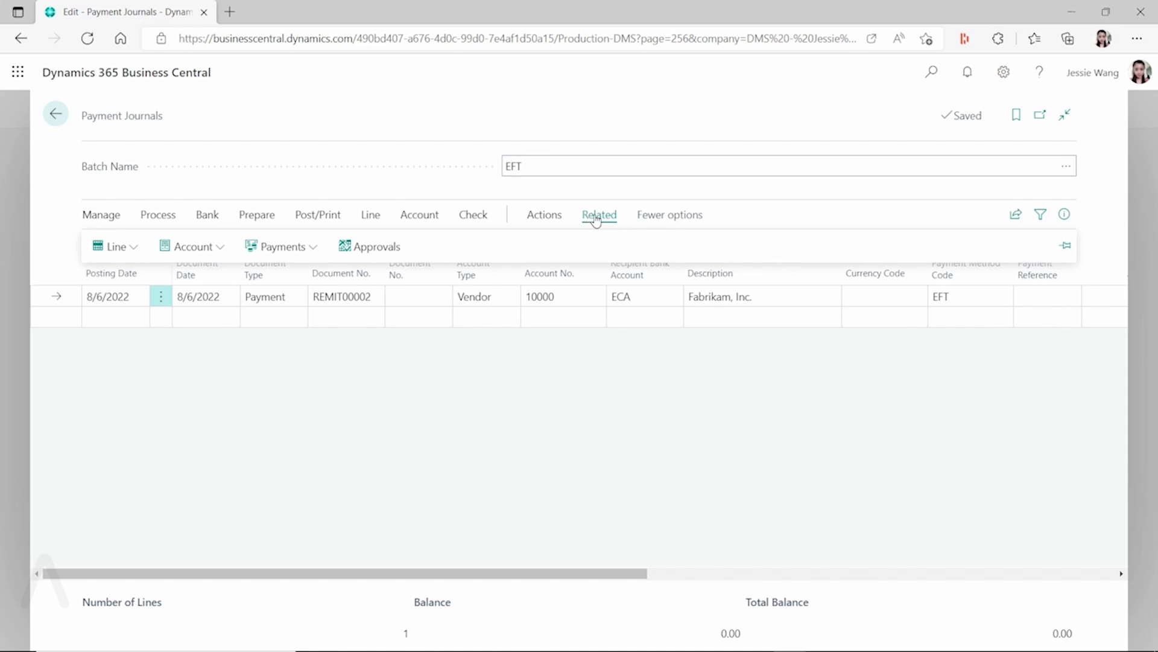
left_click(281, 246)
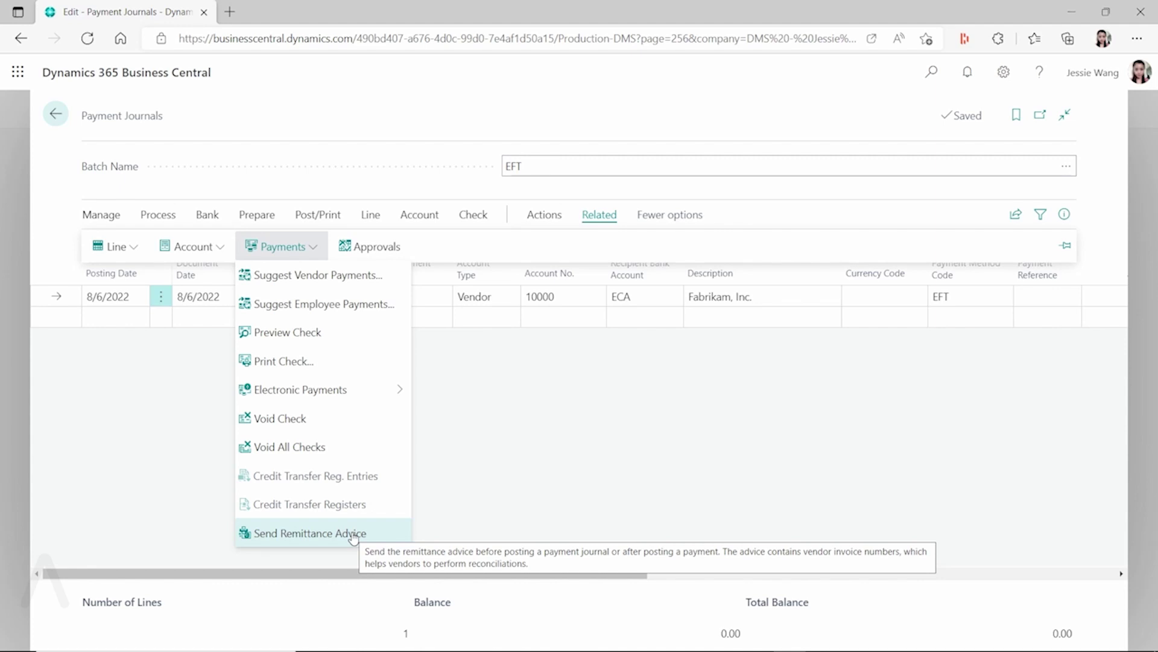
left_click(353, 534)
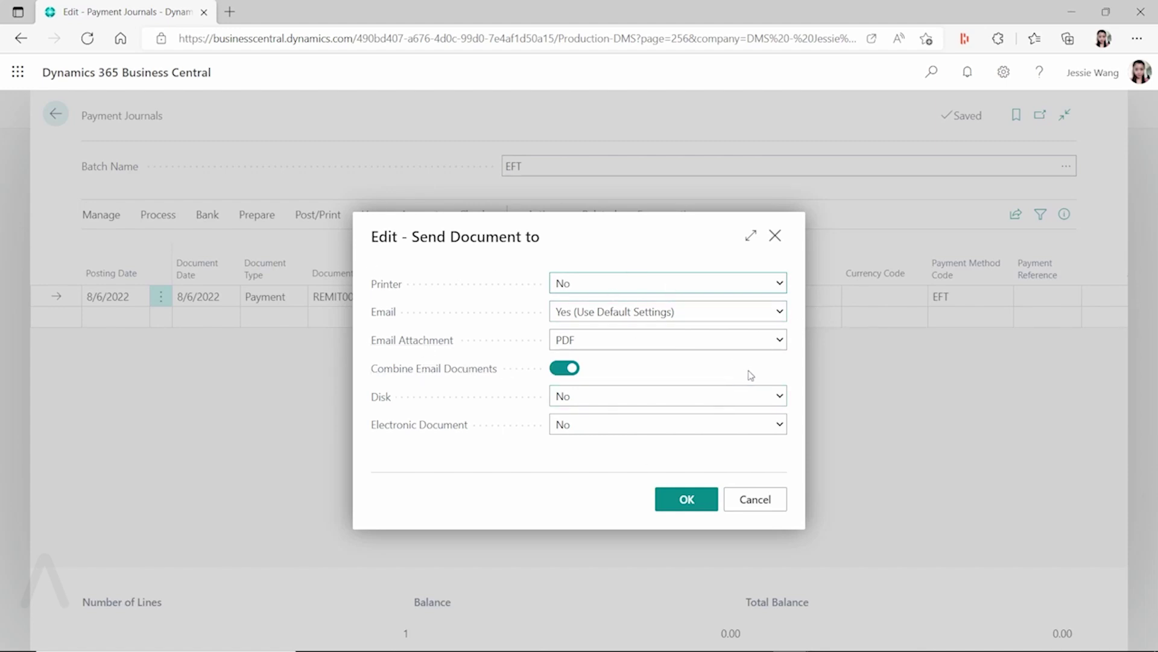
- Set Email to Yes (Prompt for Settings), then cancel the Send Document to dialog
left_click(734, 315)
left_click(611, 347)
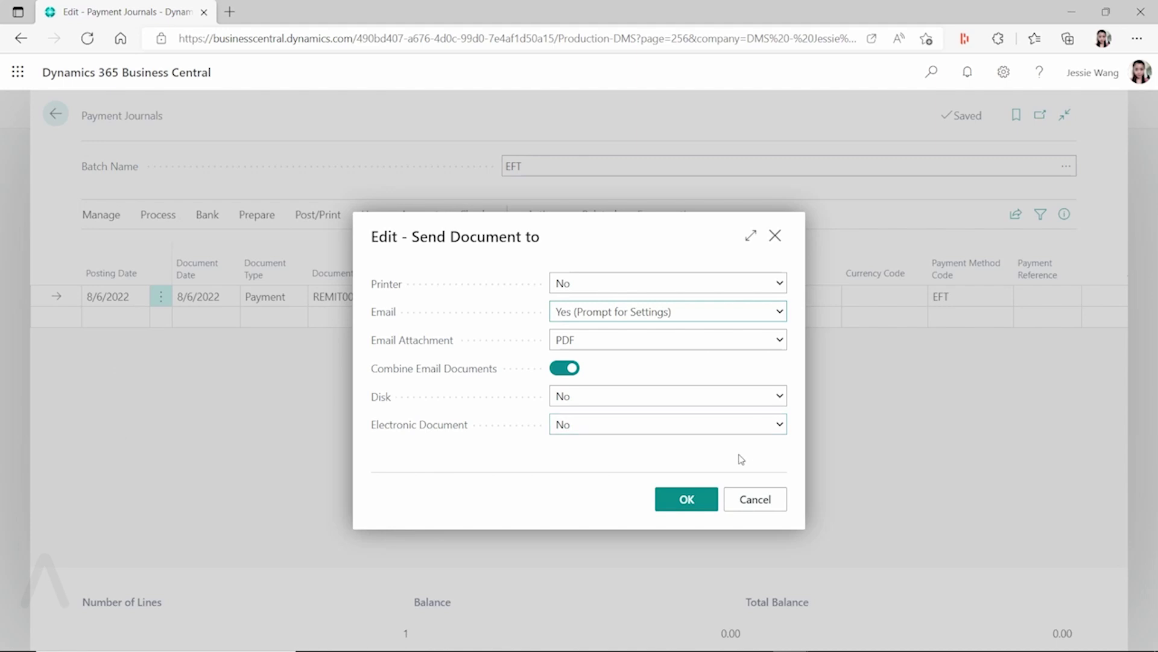
left_click(761, 498)
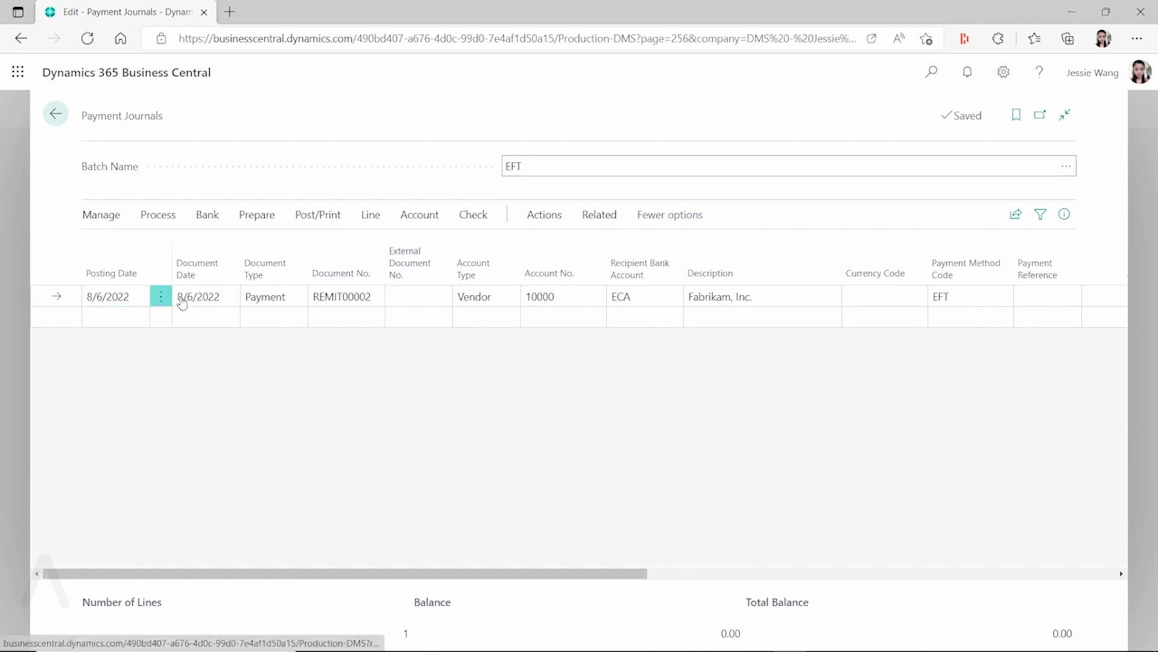
- Reopen Send Remittance Advice, set Email to Yes (Prompt for Settings) and confirm with OK
left_click(549, 214)
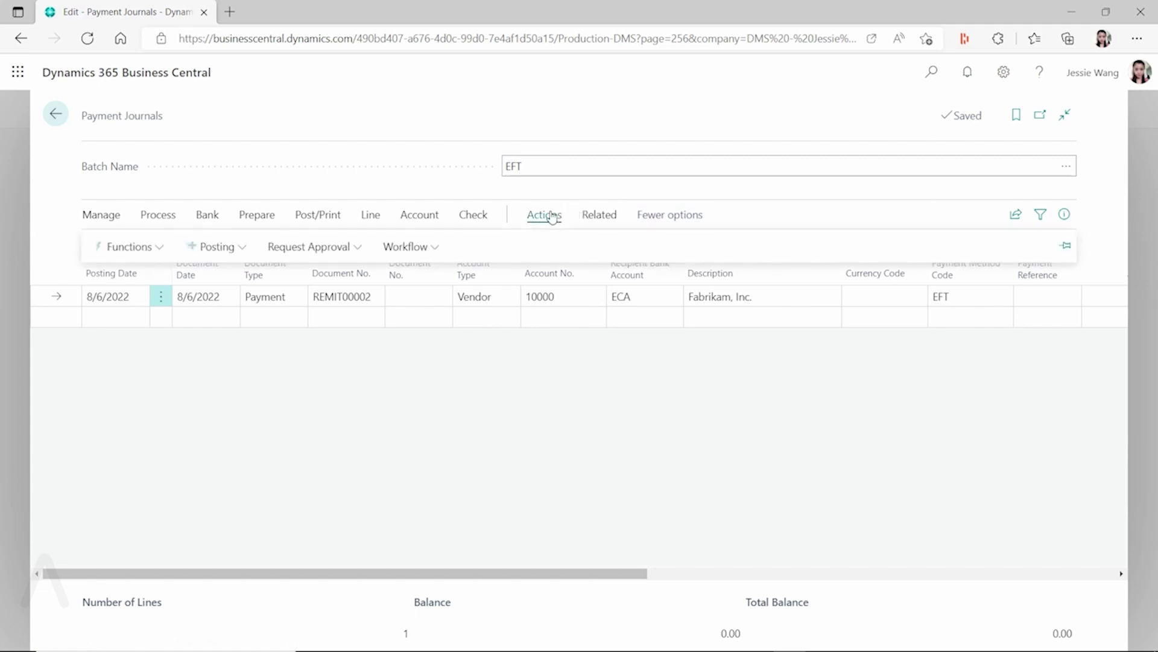
left_click(603, 217)
left_click(317, 248)
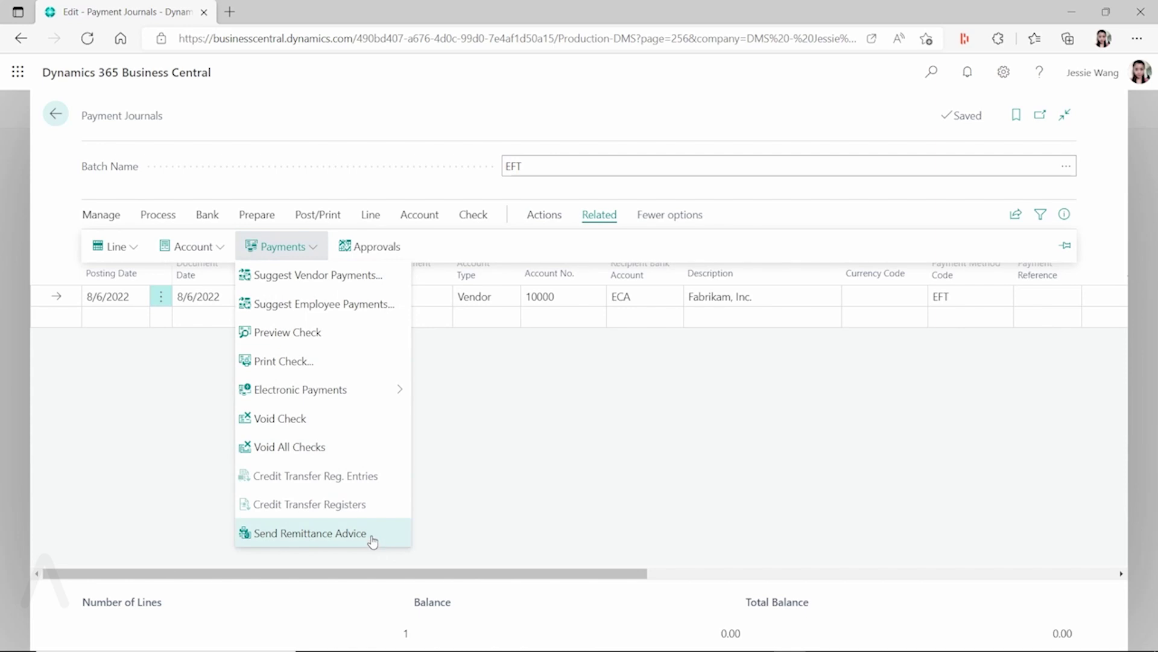
left_click(370, 536)
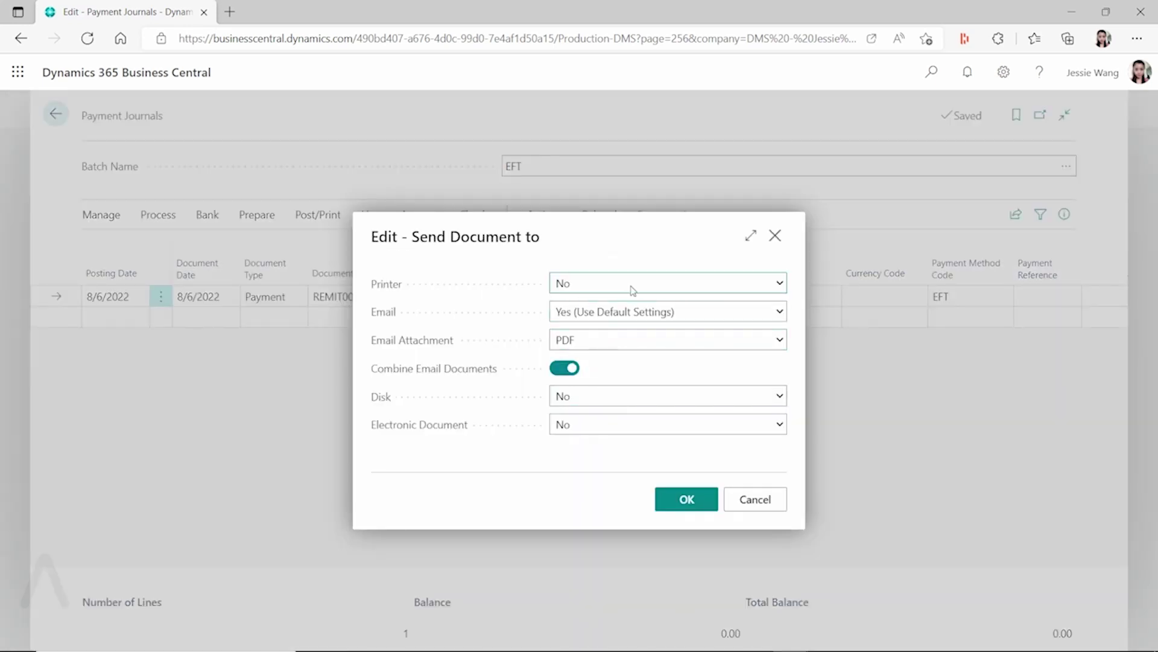
left_click(746, 317)
left_click(649, 344)
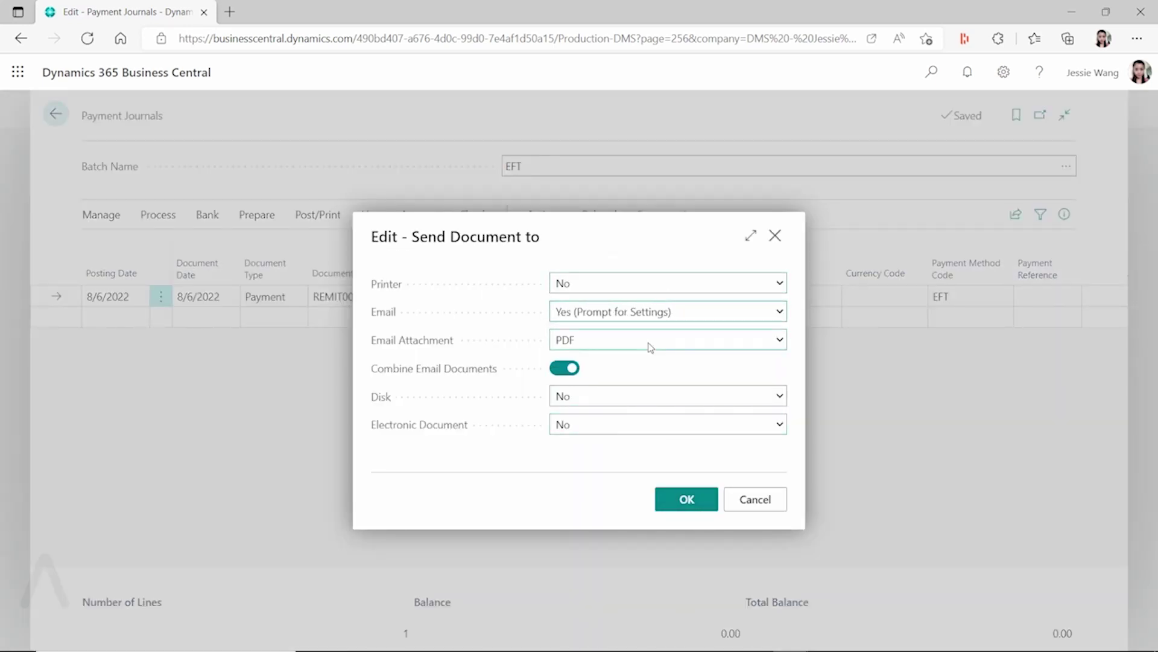
left_click(677, 501)
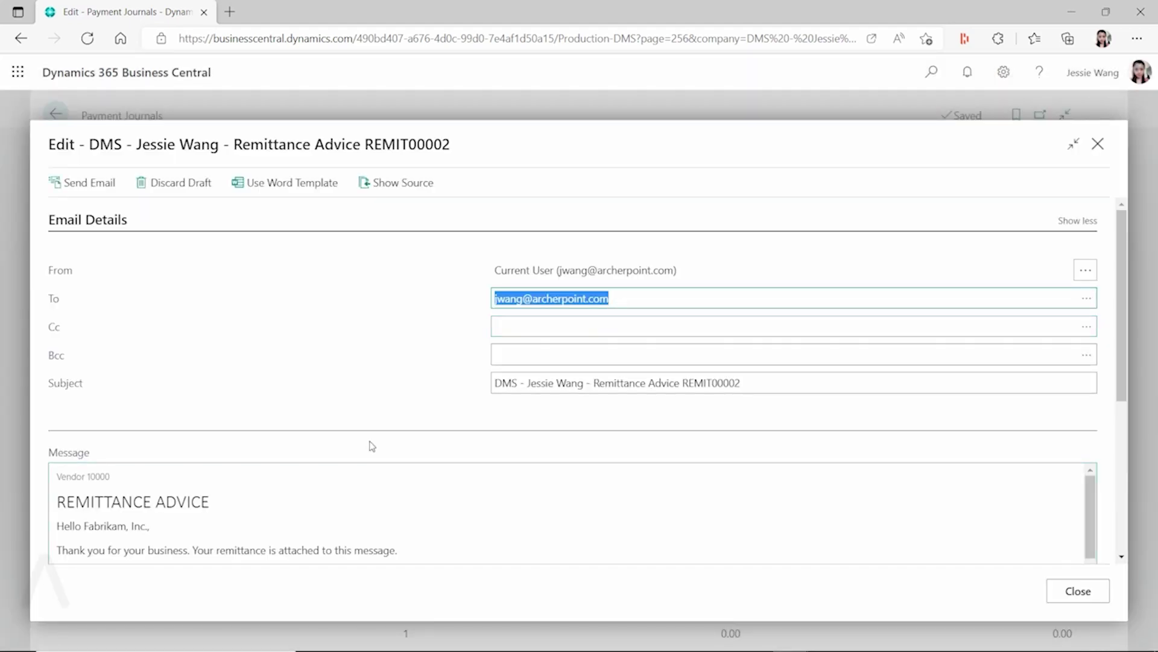
- Scroll the email draft to Attachments and download Remittance Advice REMIT00002.pdf
scroll(372, 446, "down", 5)
scroll(377, 445, "up", 3)
scroll(442, 425, "down", 3)
scroll(443, 437, "up", 3)
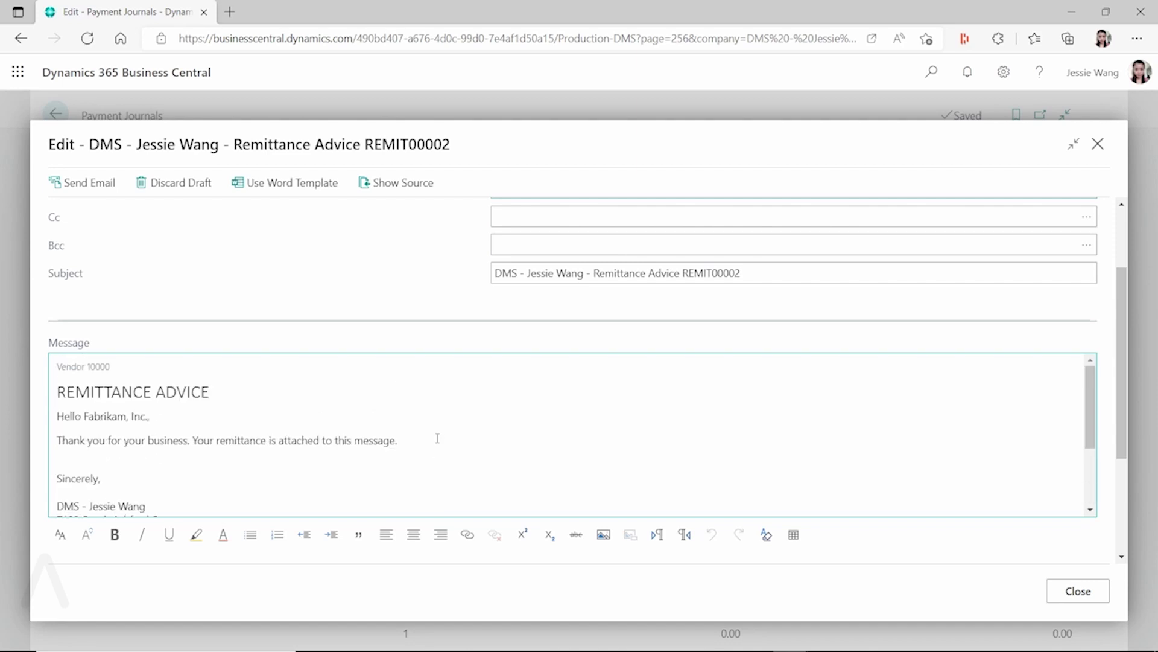
scroll(453, 422, "down", 3)
scroll(641, 385, "down", 3)
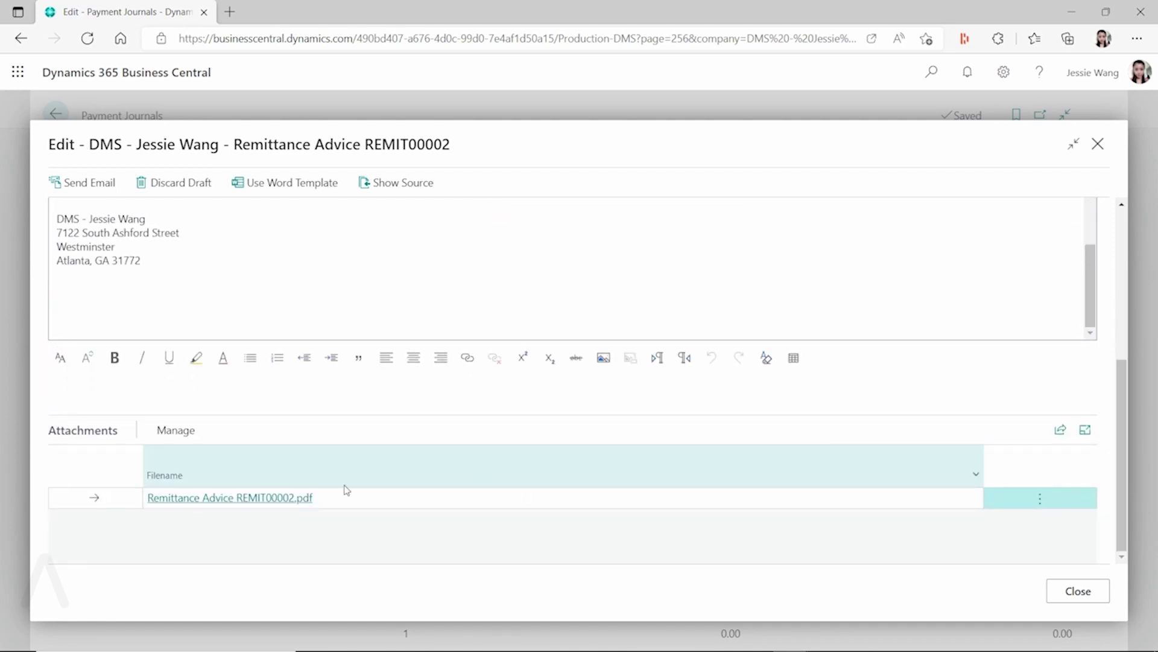
left_click(268, 505)
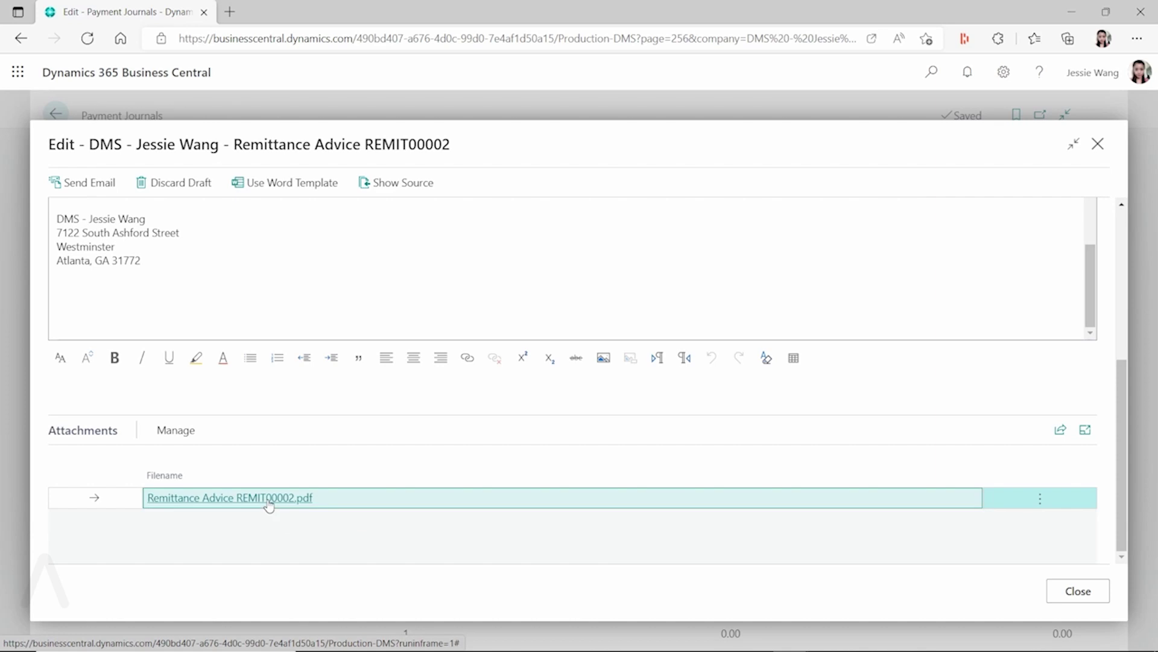
left_click(869, 107)
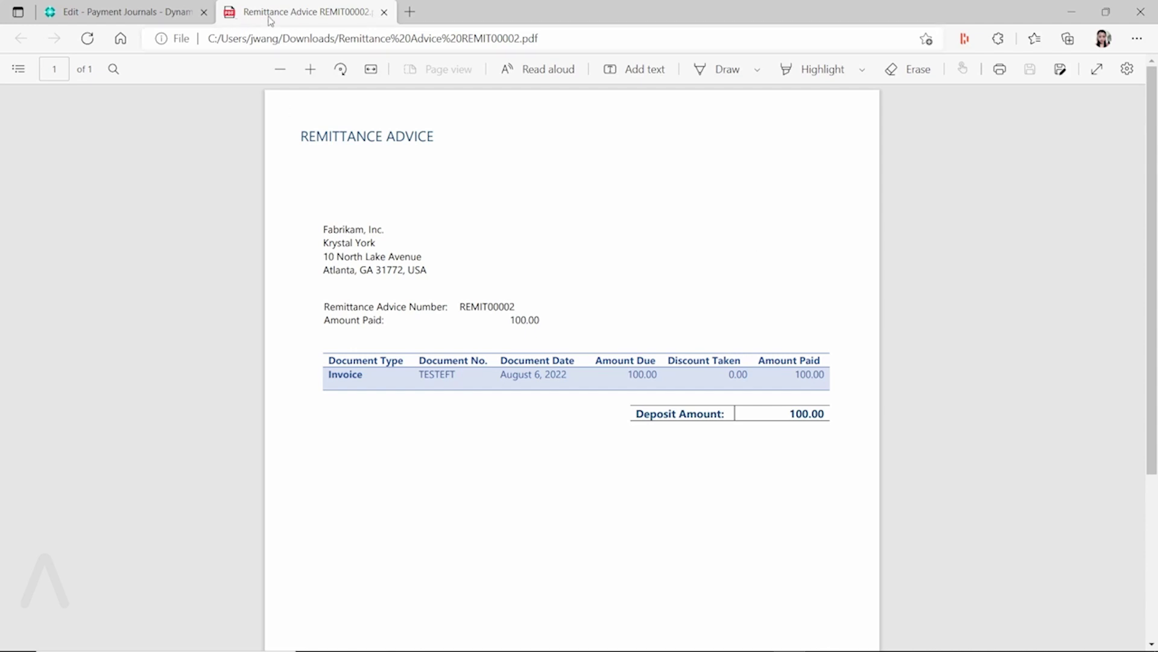
left_click(384, 12)
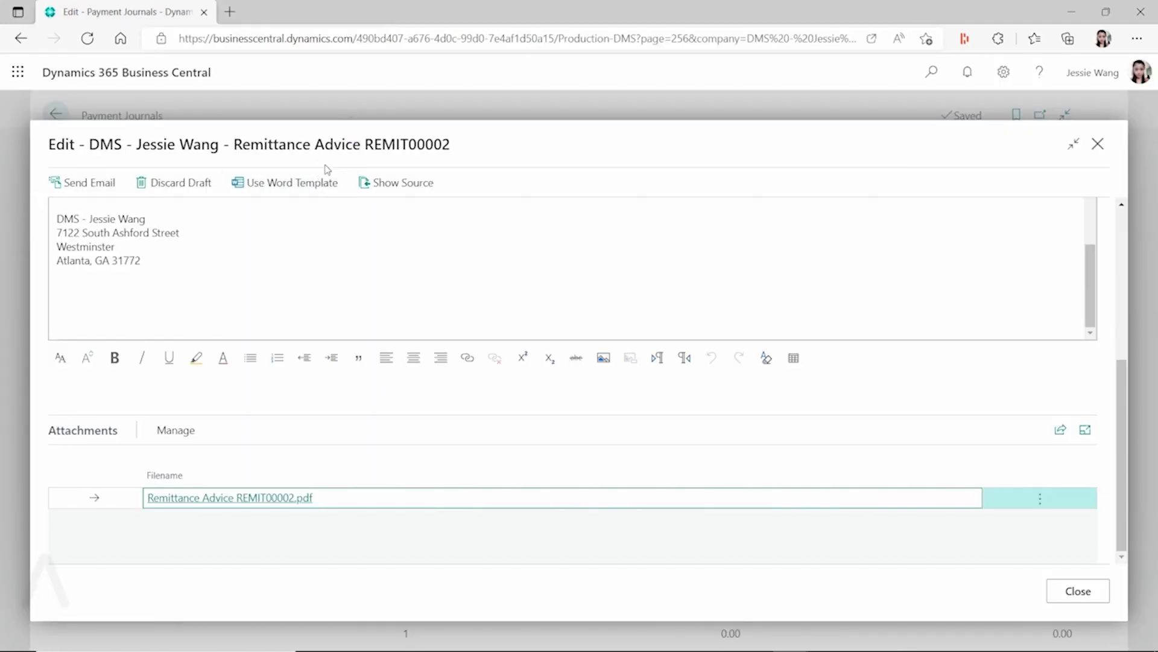
- Close the remittance email twice with Discard email and OK, then go Back from the journal
left_click(1088, 592)
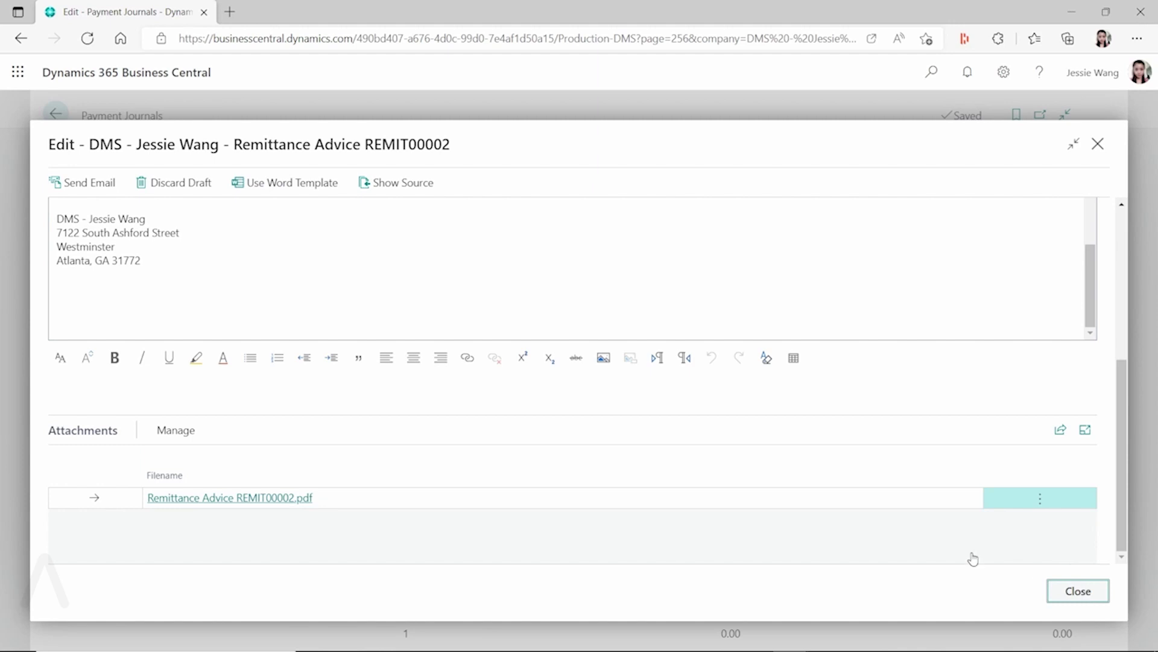
left_click(435, 378)
left_click(644, 427)
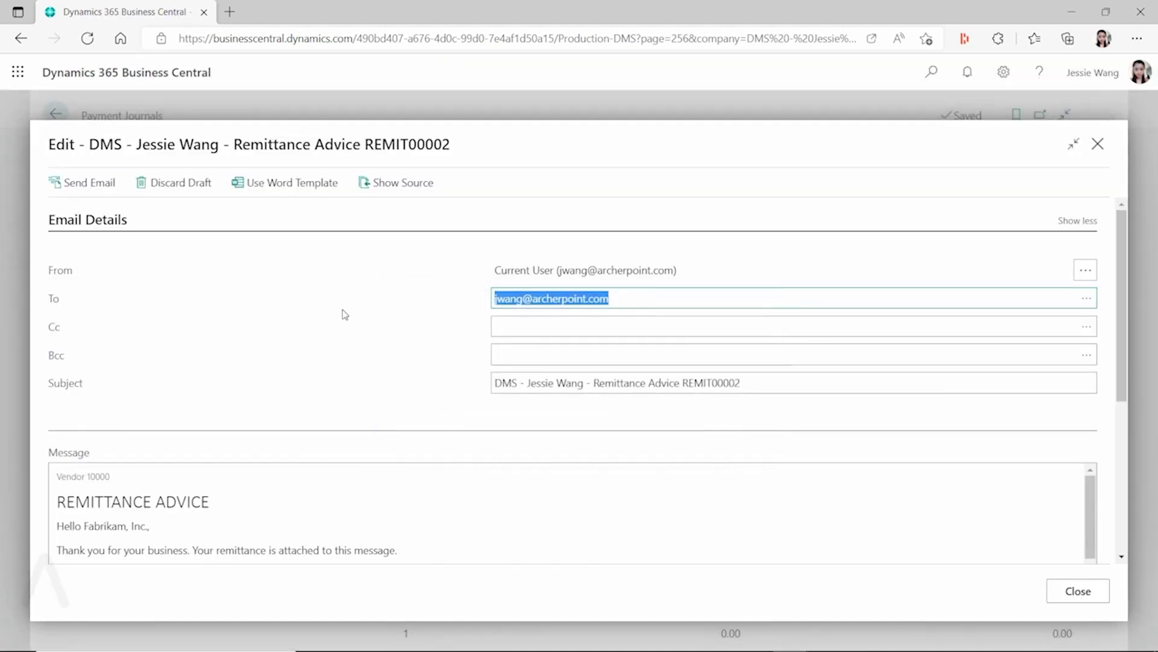
left_click(1078, 591)
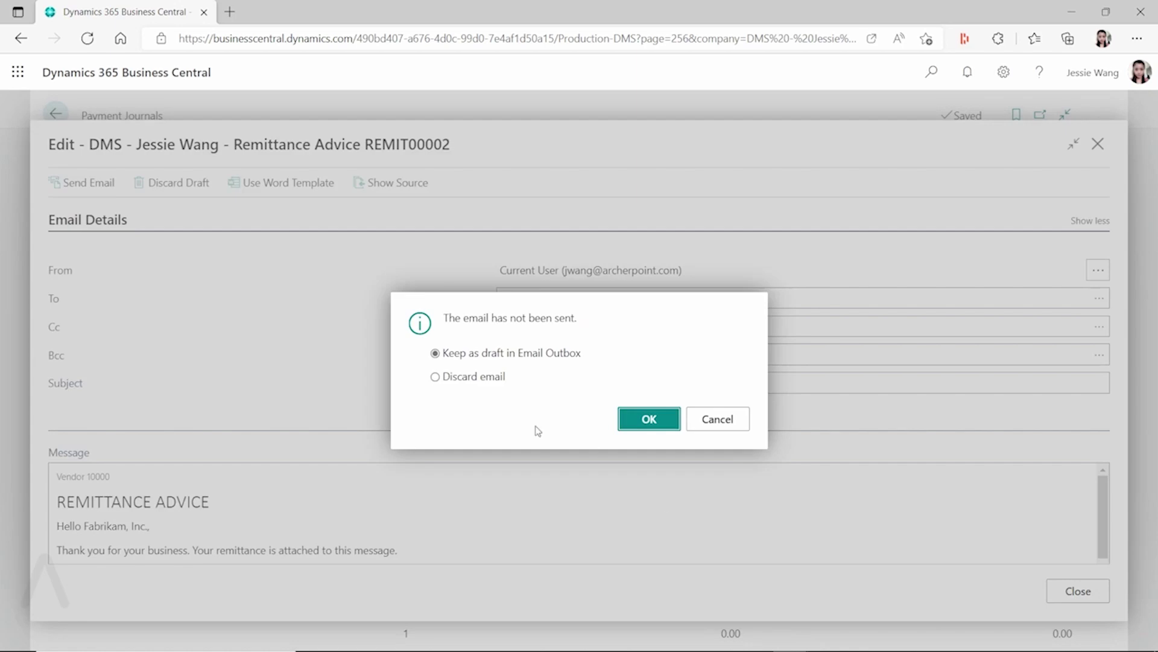
left_click(448, 381)
left_click(654, 422)
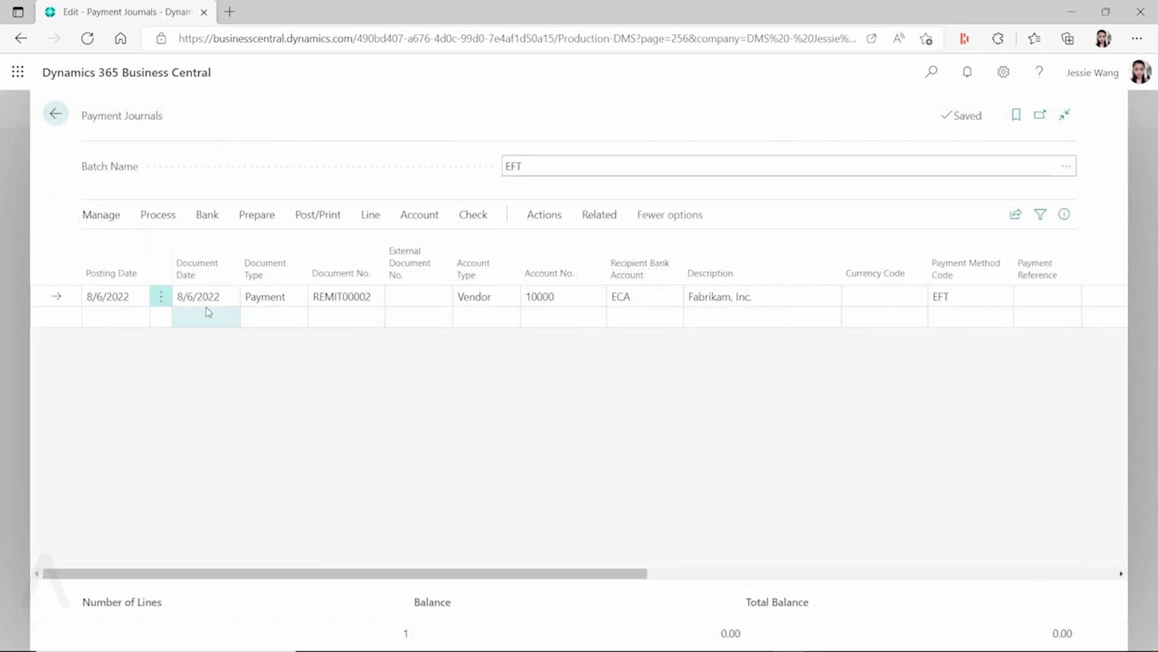
left_click(55, 114)
- Open the Fabrikam, Inc. vendor card's Document Layouts and step through the two Report ID cells
key("Return")
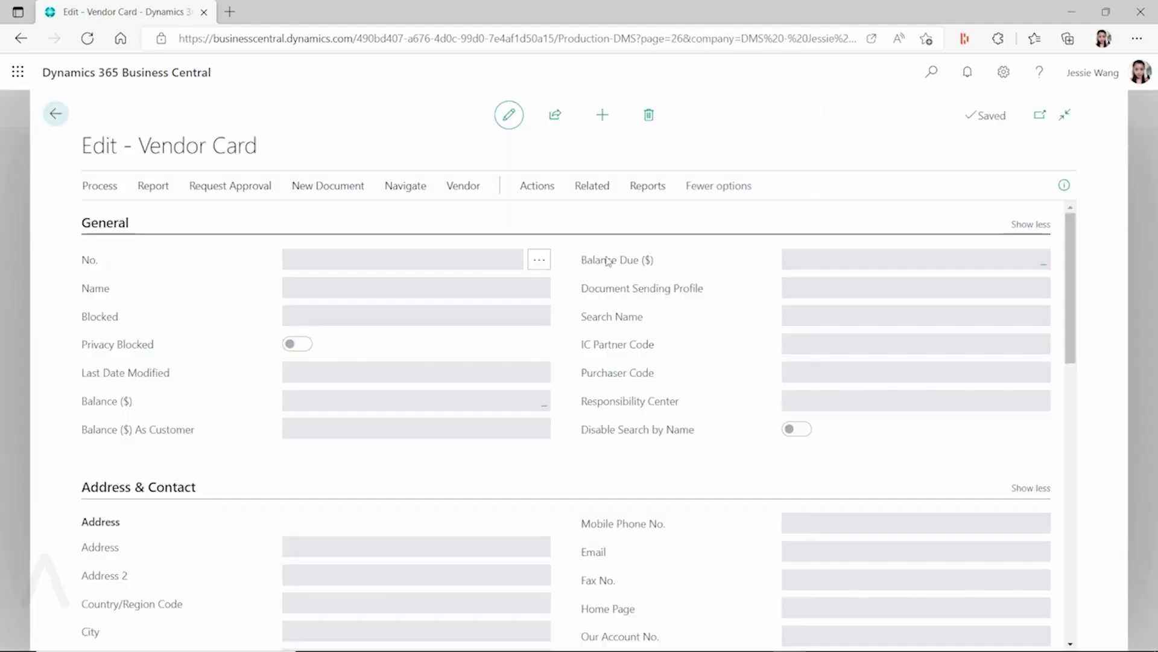
left_click(610, 190)
left_click(127, 224)
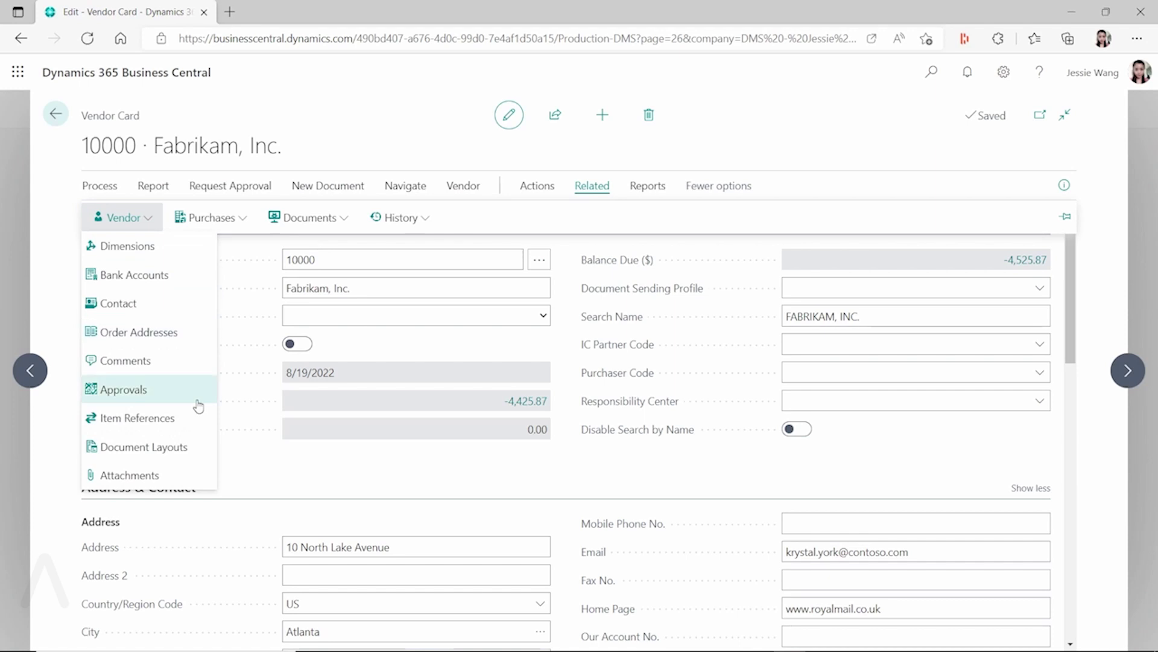
left_click(333, 427)
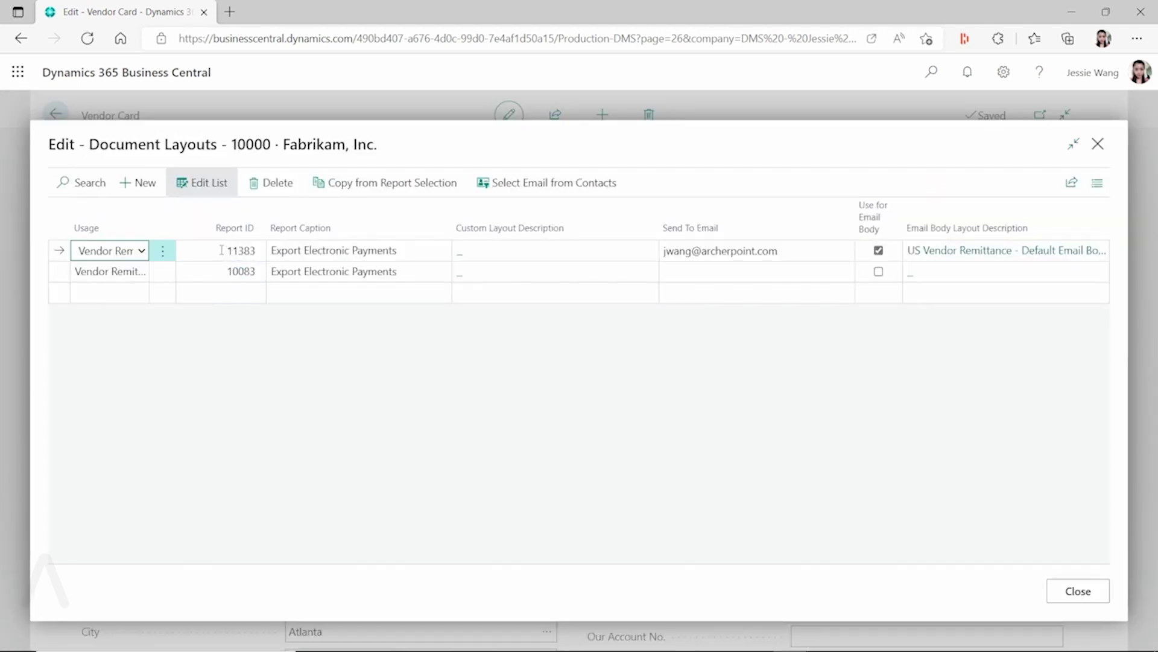
key("Tab")
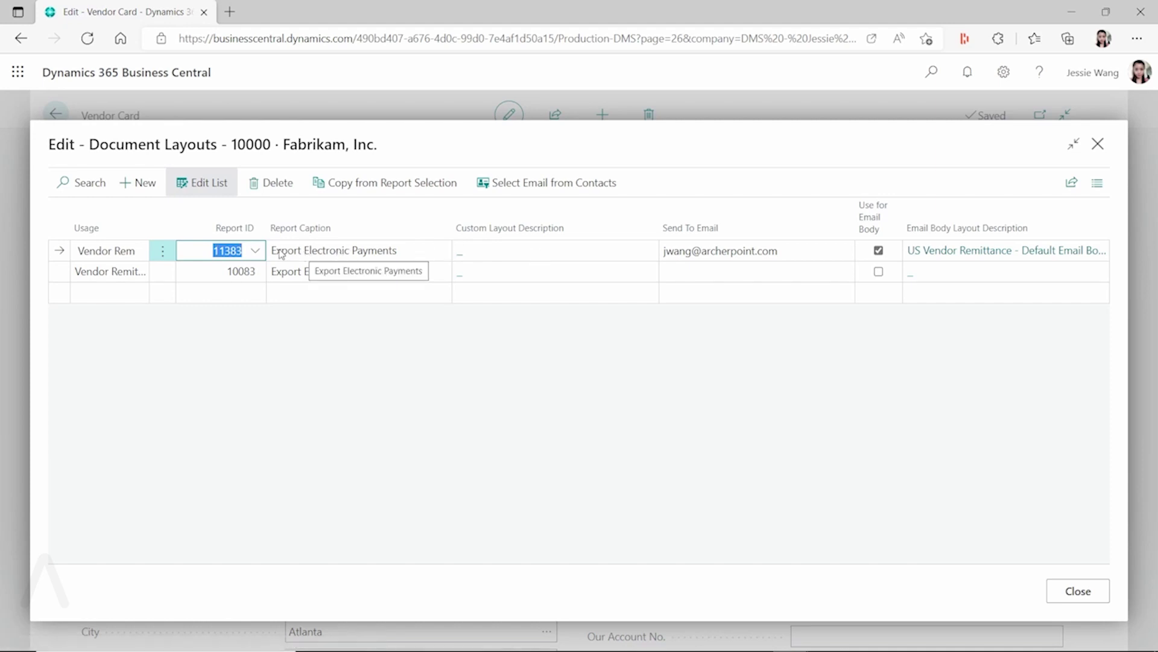
key("Down")
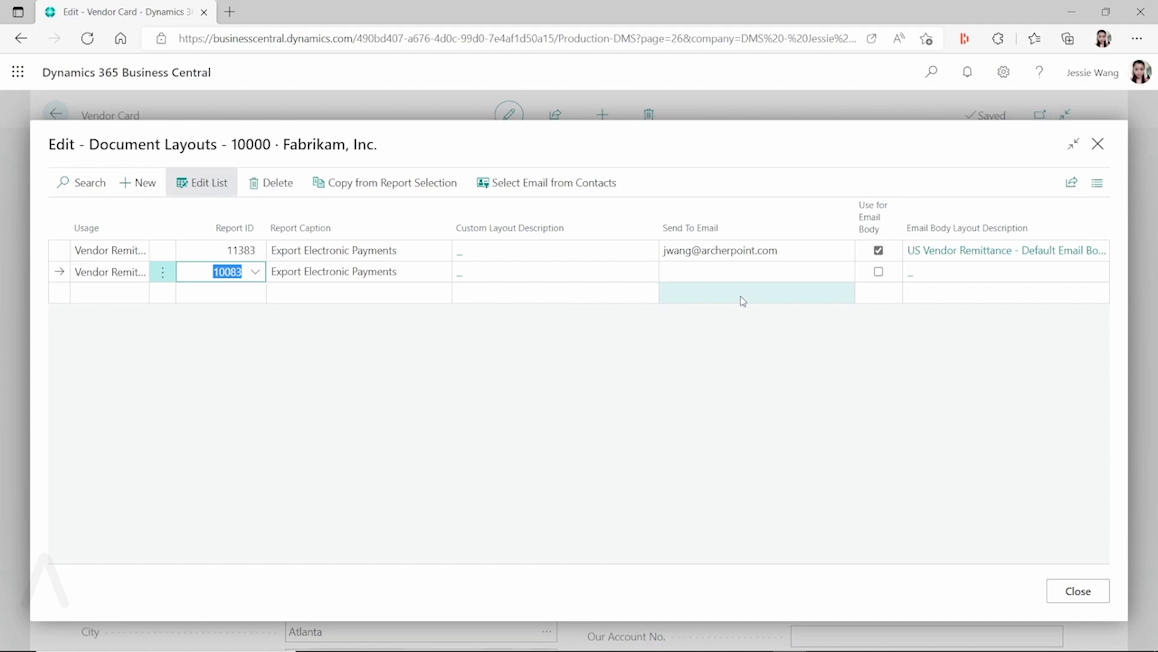
left_click(926, 87)
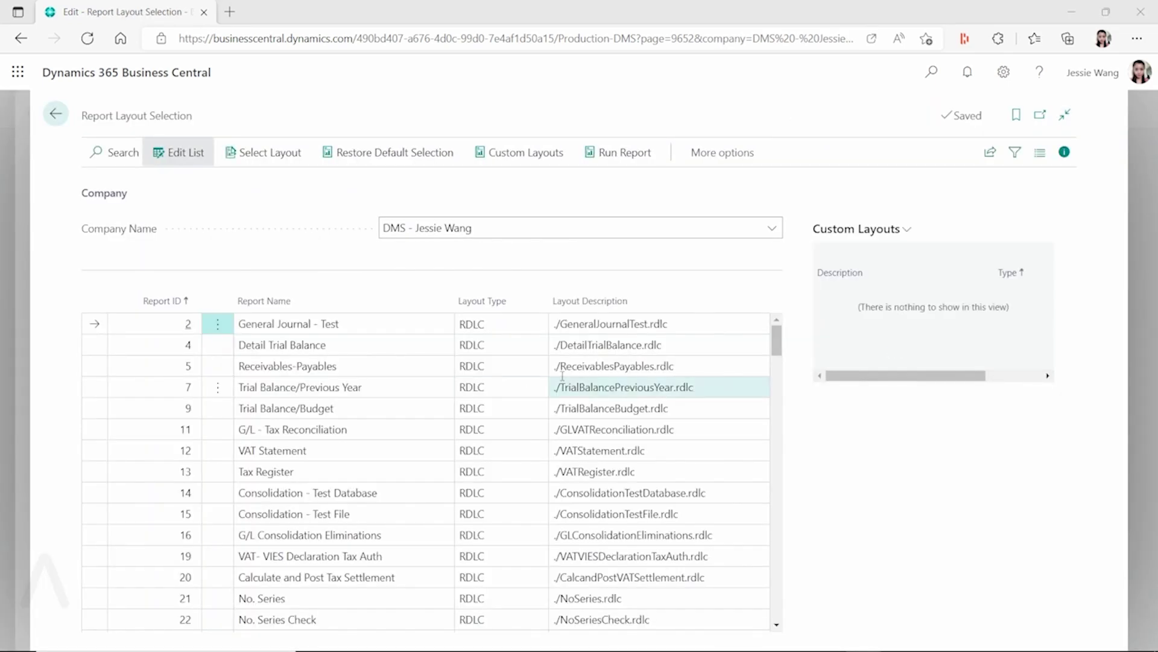
- Filter Report Layout Selection to reports 11383|10083 and hide the custom layouts pane
left_click(117, 150)
type("11383|10083")
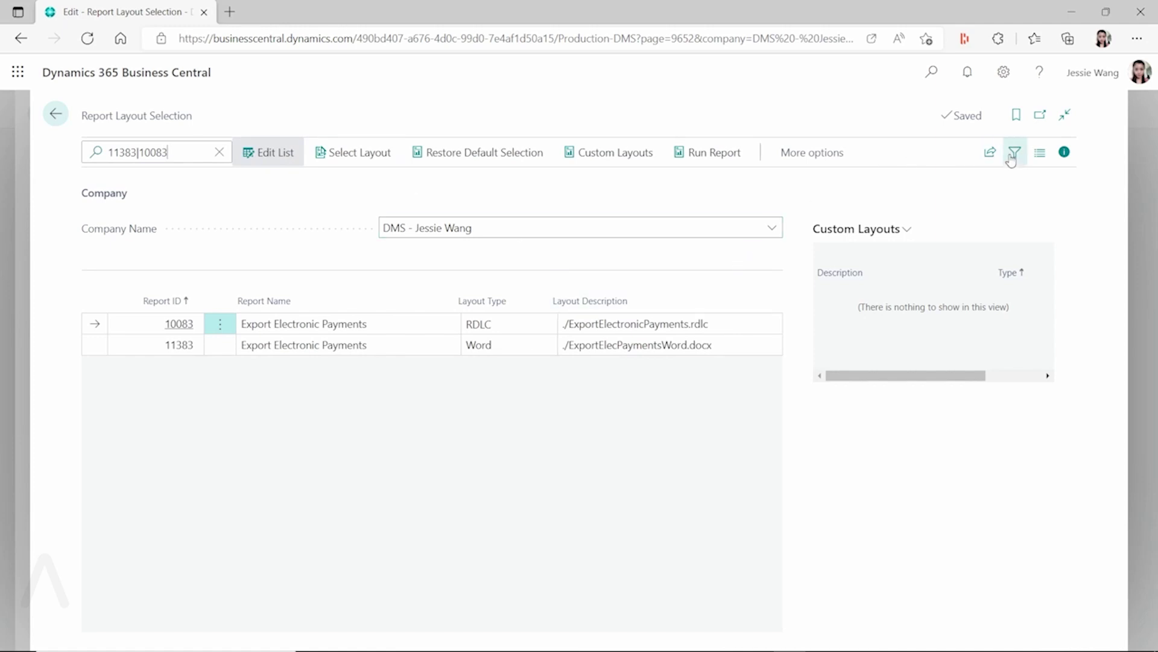
left_click(1064, 152)
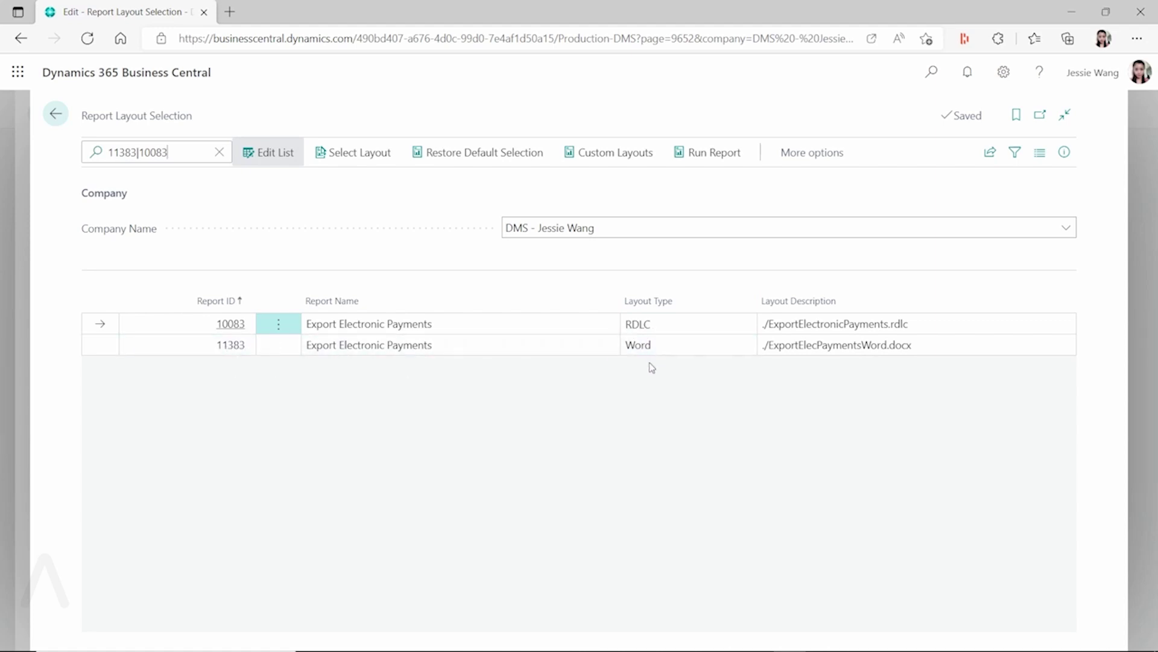
- Return to Fabrikam's Document Layouts and tick Use for Email Body on the 10083 line
left_click(59, 119)
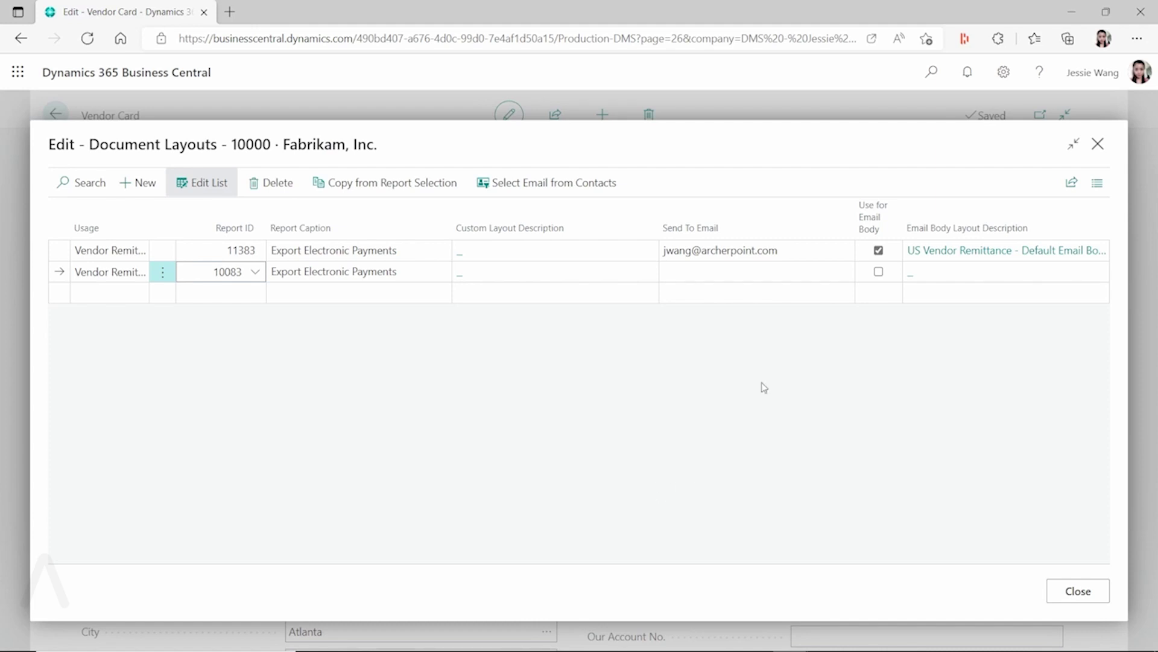
left_click(791, 252)
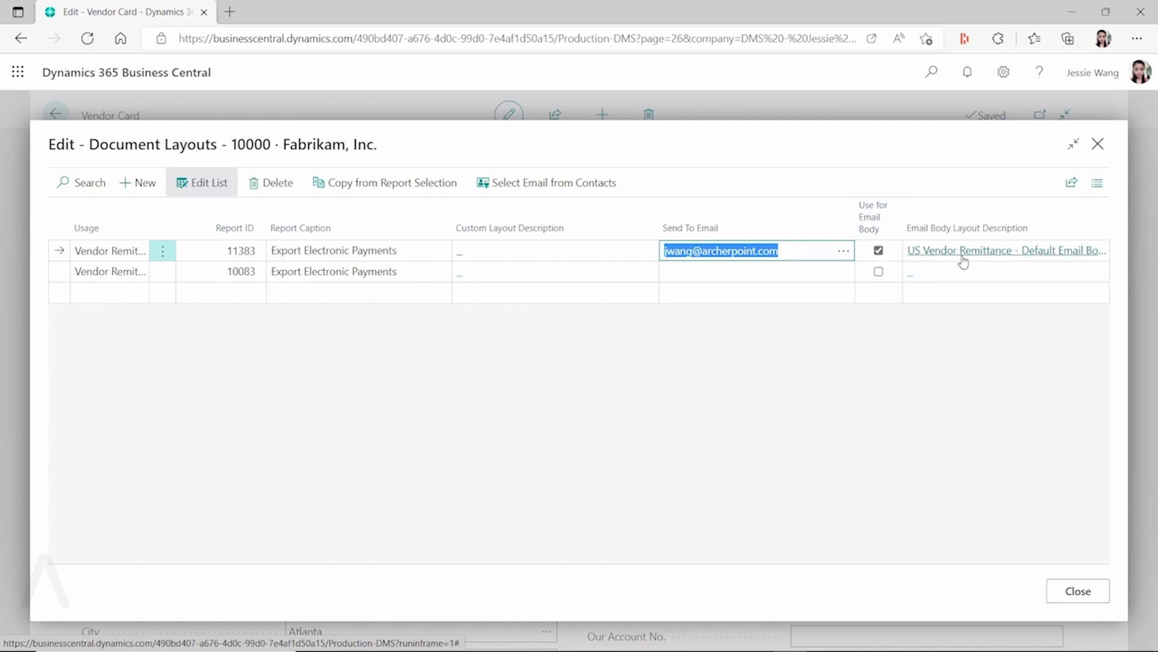
left_click(229, 273)
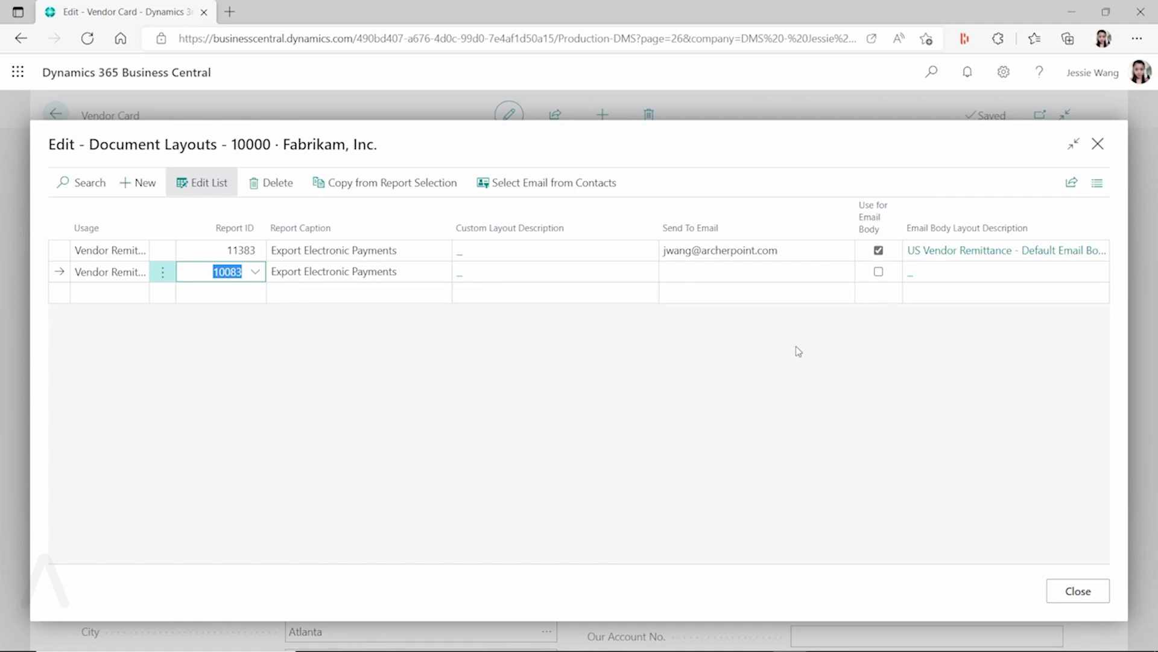
left_click(879, 272)
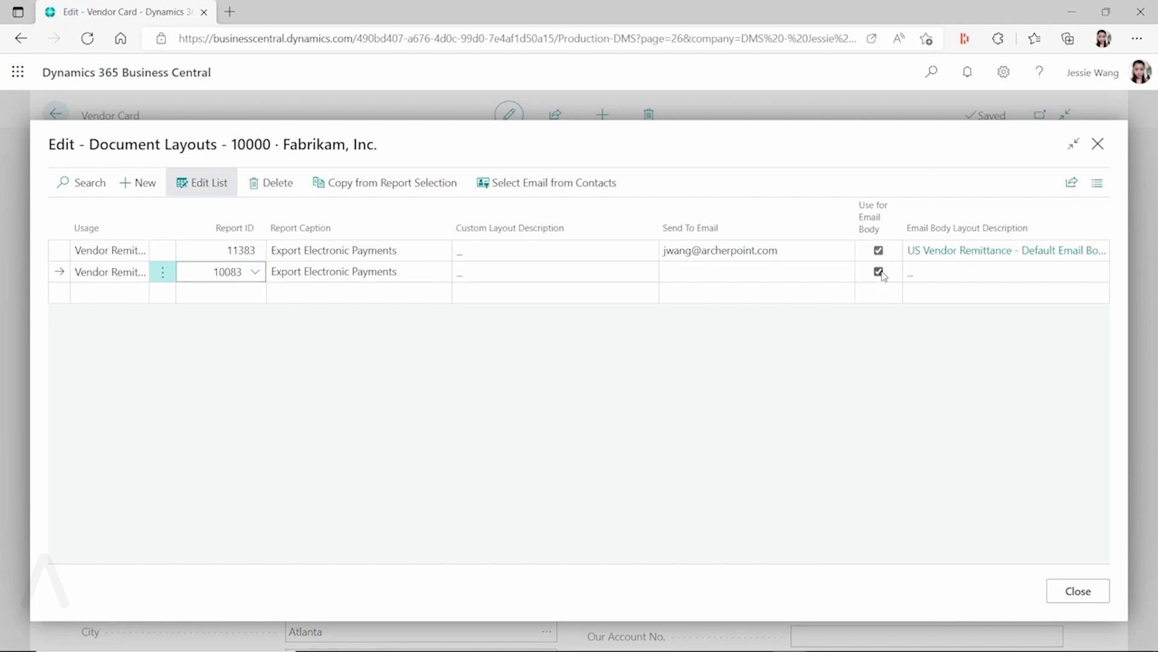
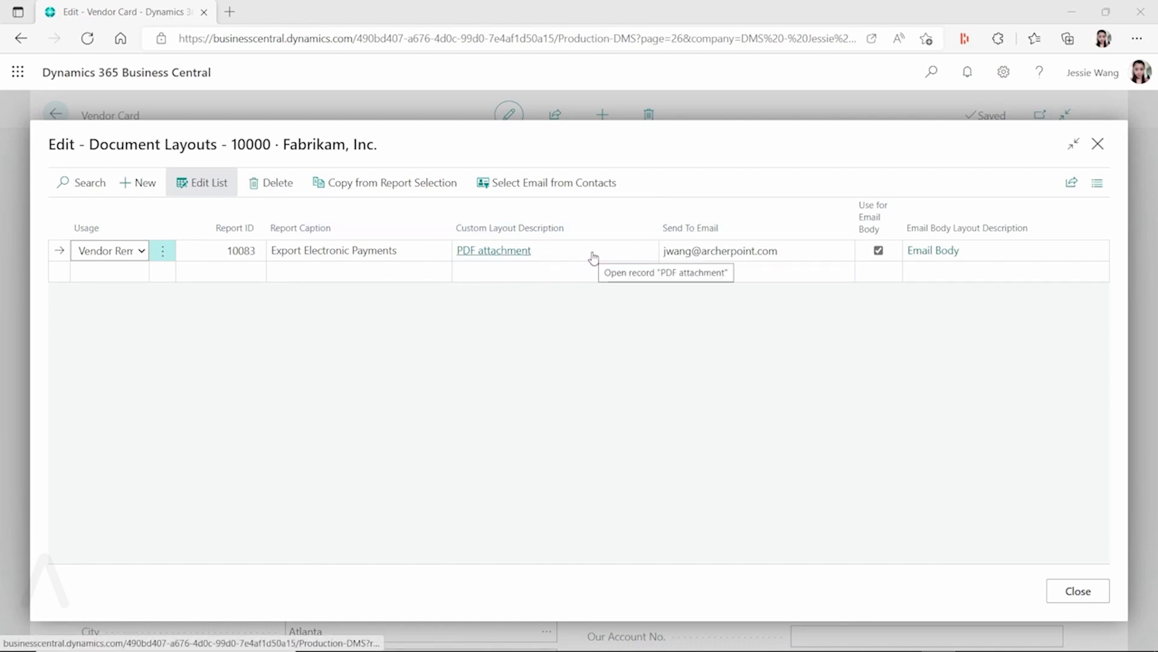
- Close Fabrikam's Document Layouts after reviewing the Vendor Remittance line for report 10083
left_click(1097, 145)
- Send remittance advice from the EFT payment journal with Email set to Prompt for Settings
left_click(932, 72)
type("payment jour")
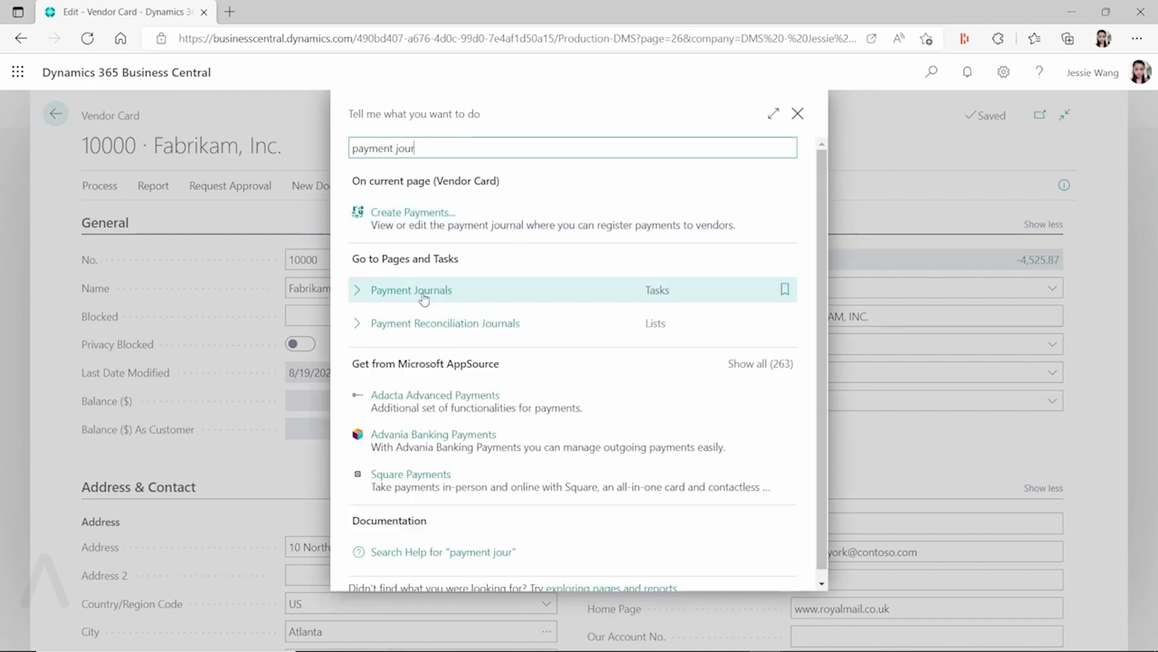
left_click(425, 297)
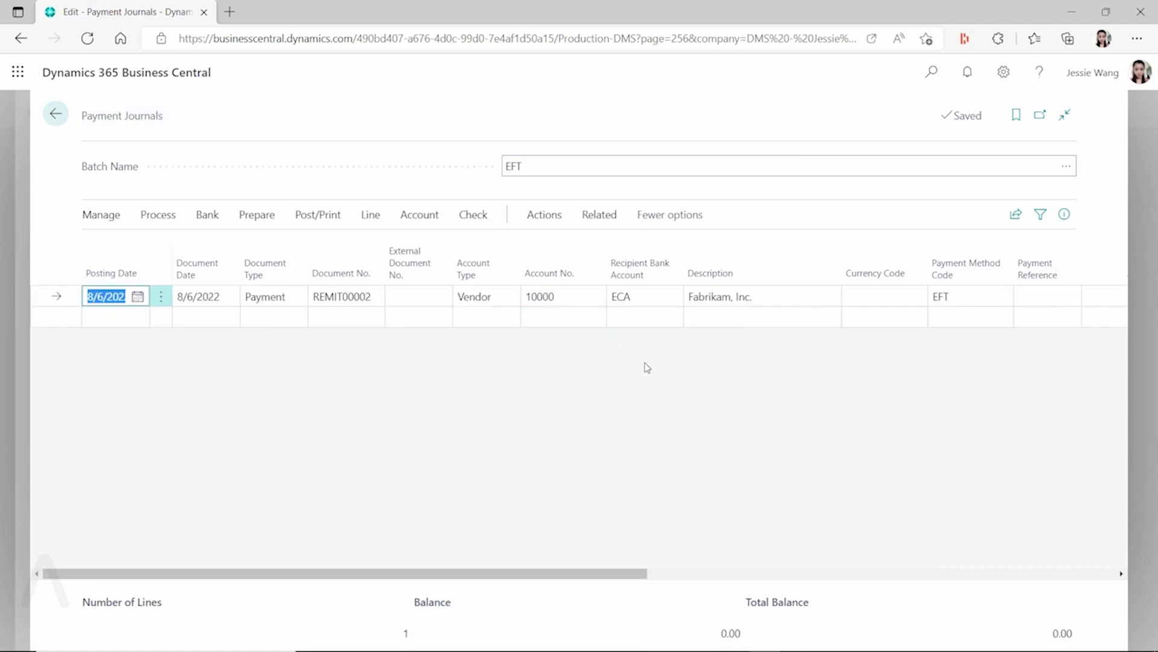
left_click(599, 215)
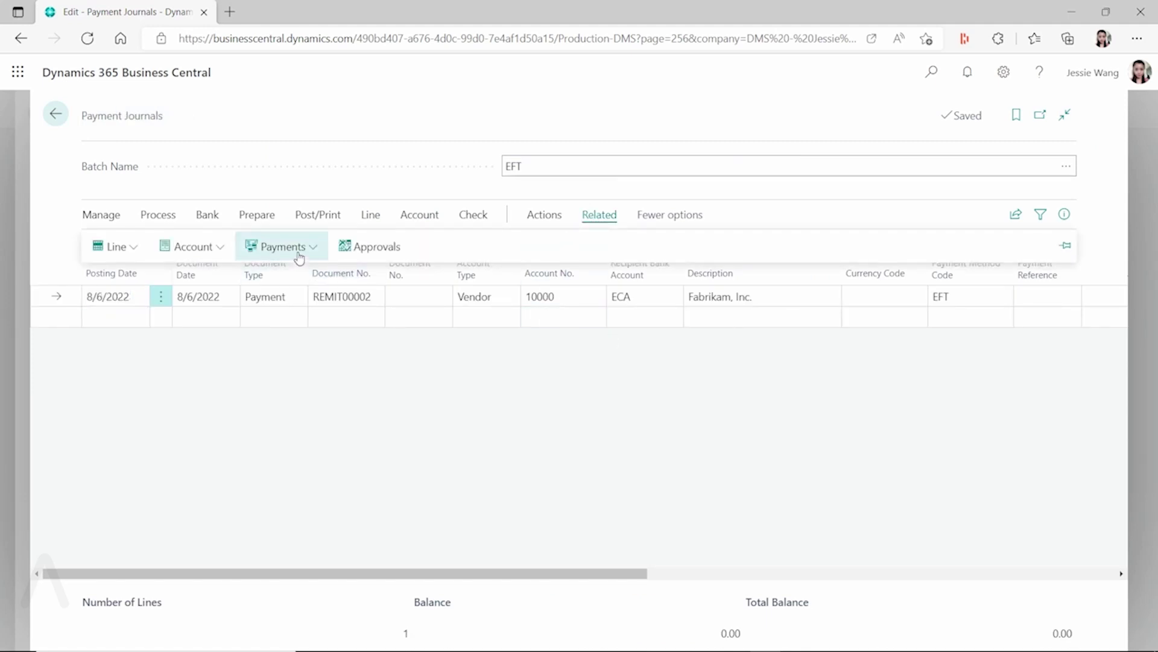
left_click(315, 247)
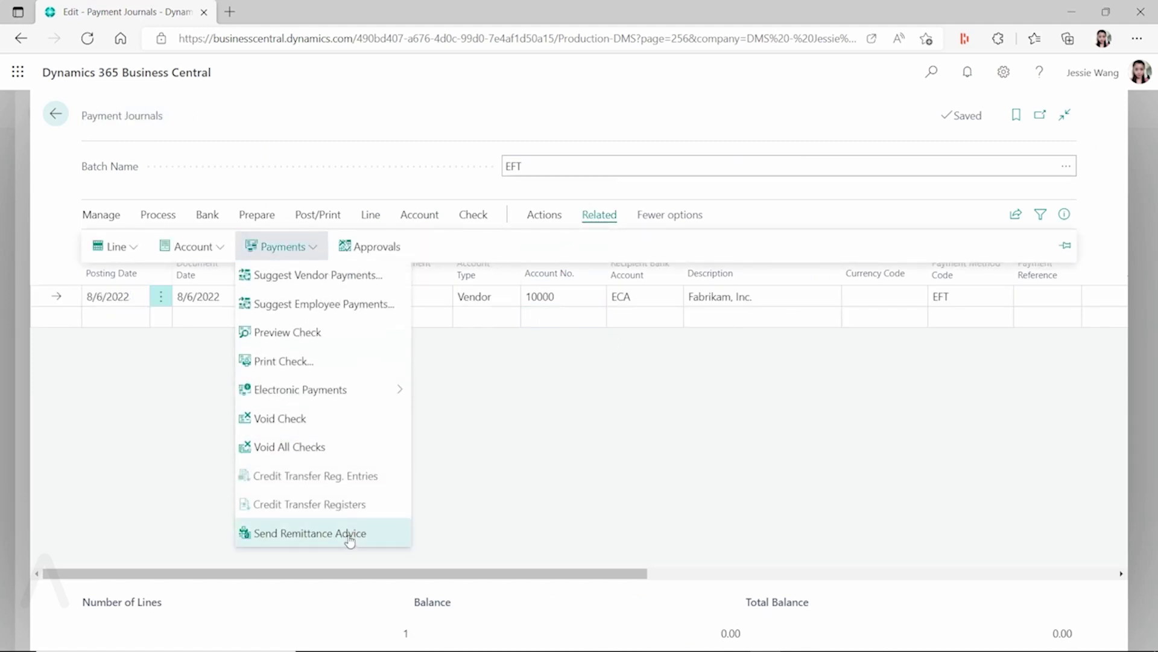
left_click(362, 530)
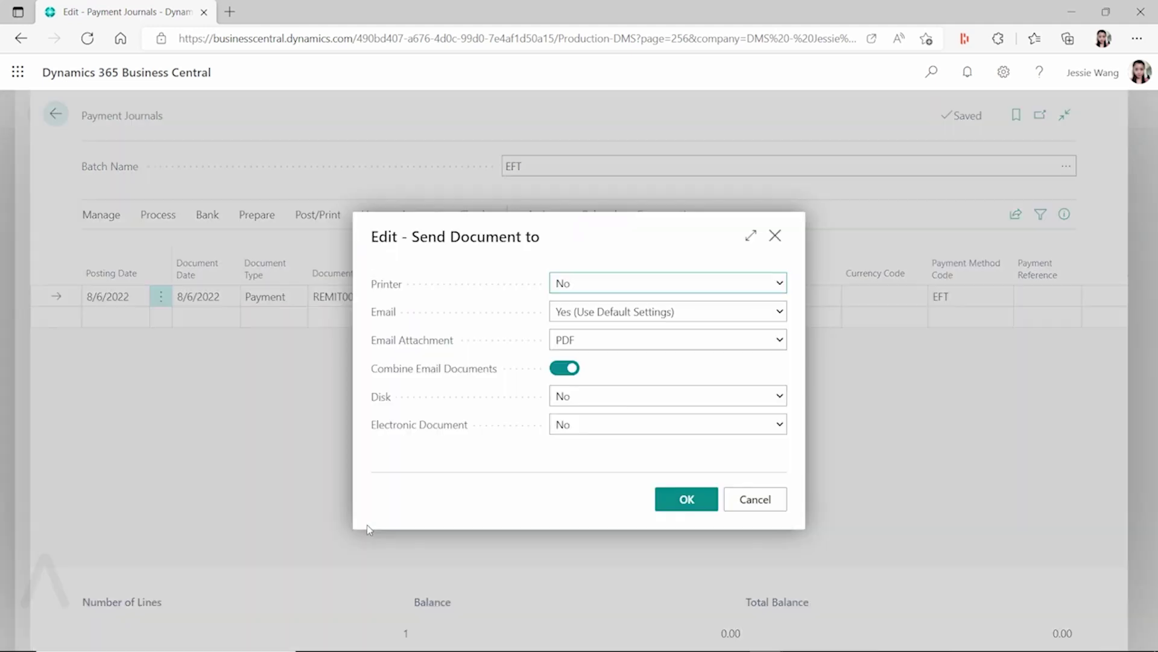
left_click(768, 316)
left_click(664, 345)
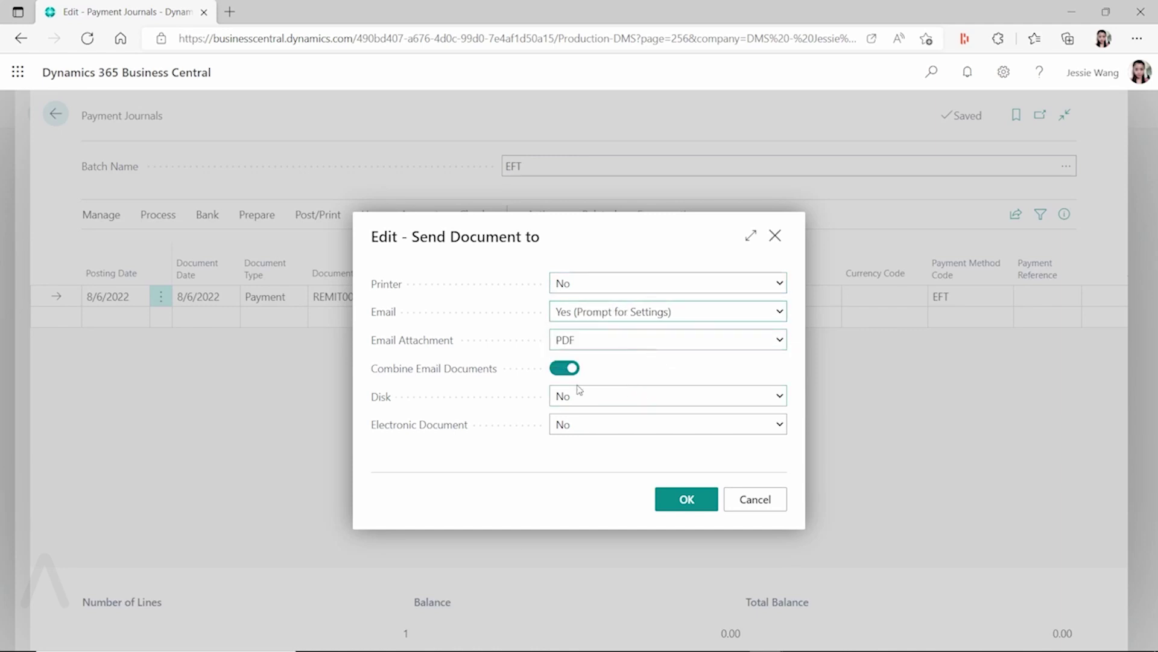
left_click(693, 505)
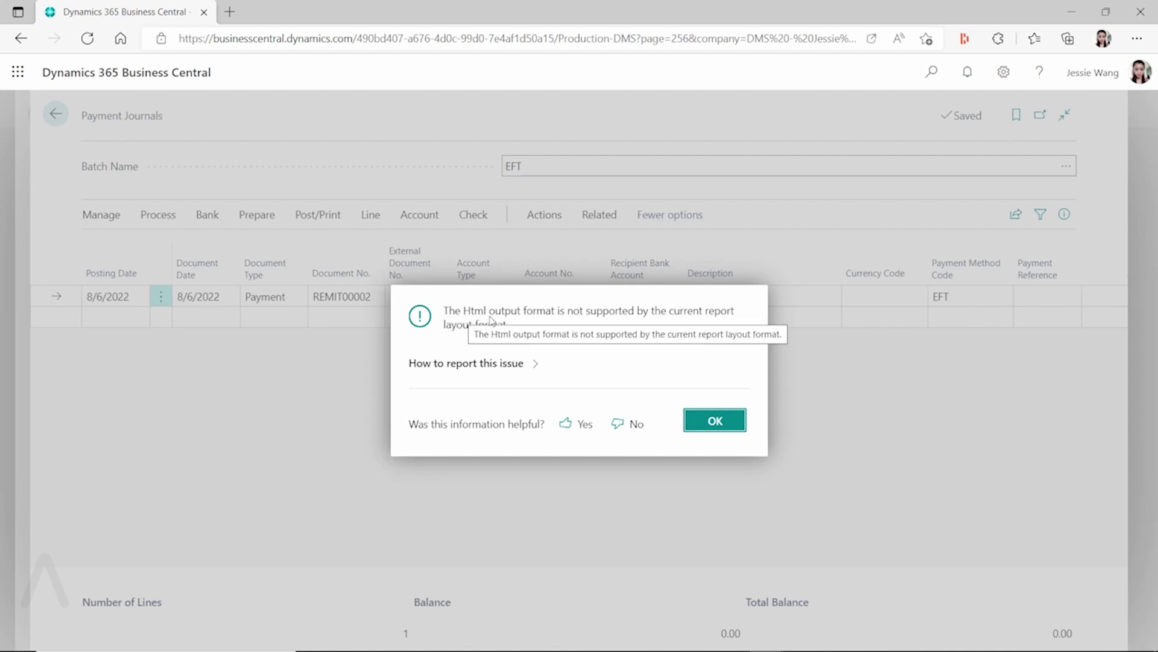
- Dismiss the HTML output format error and return to the Fabrikam vendor card
left_click(723, 425)
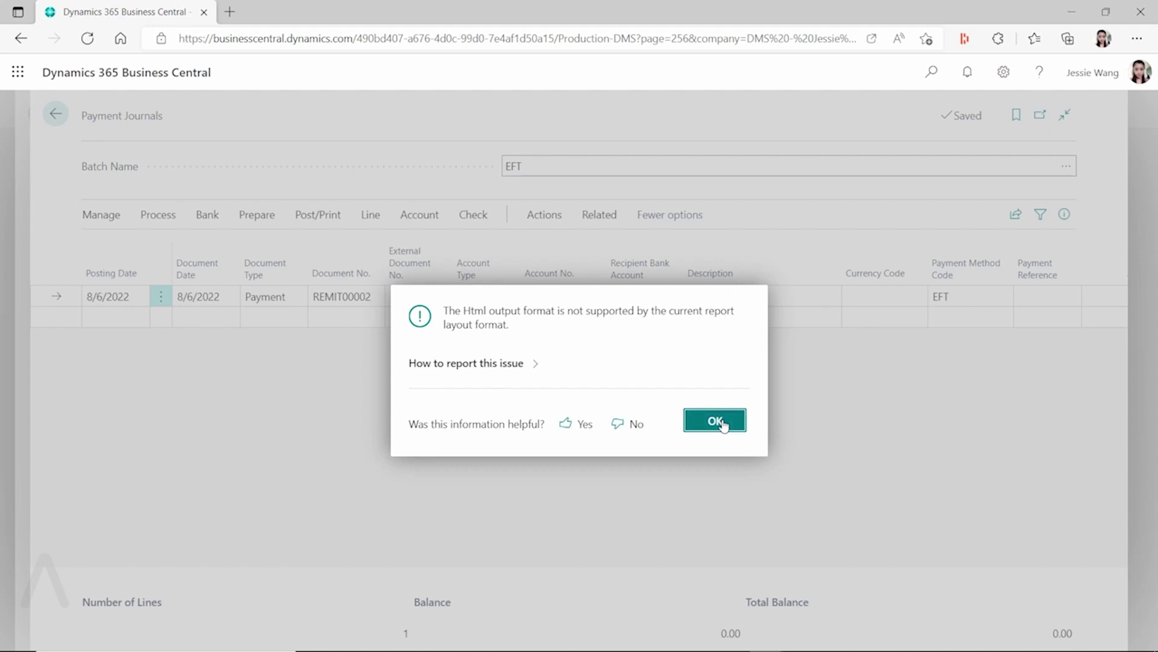
left_click(723, 425)
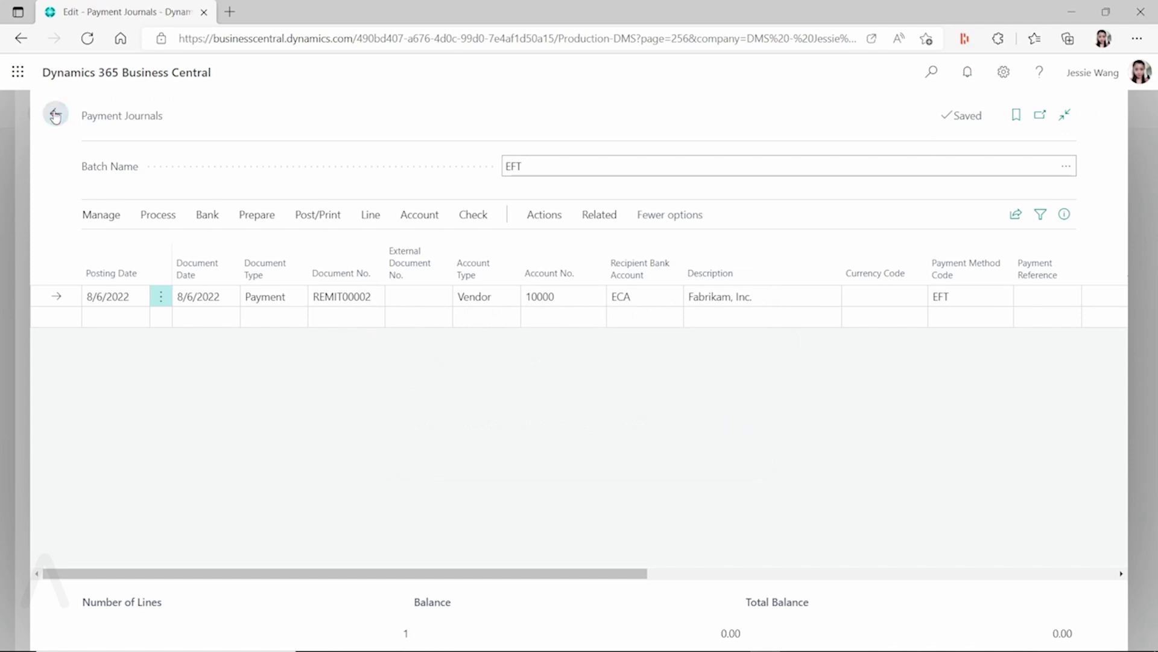
left_click(55, 116)
- Open Fabrikam's Document Layouts from the vendor card's Related actions
left_click(603, 198)
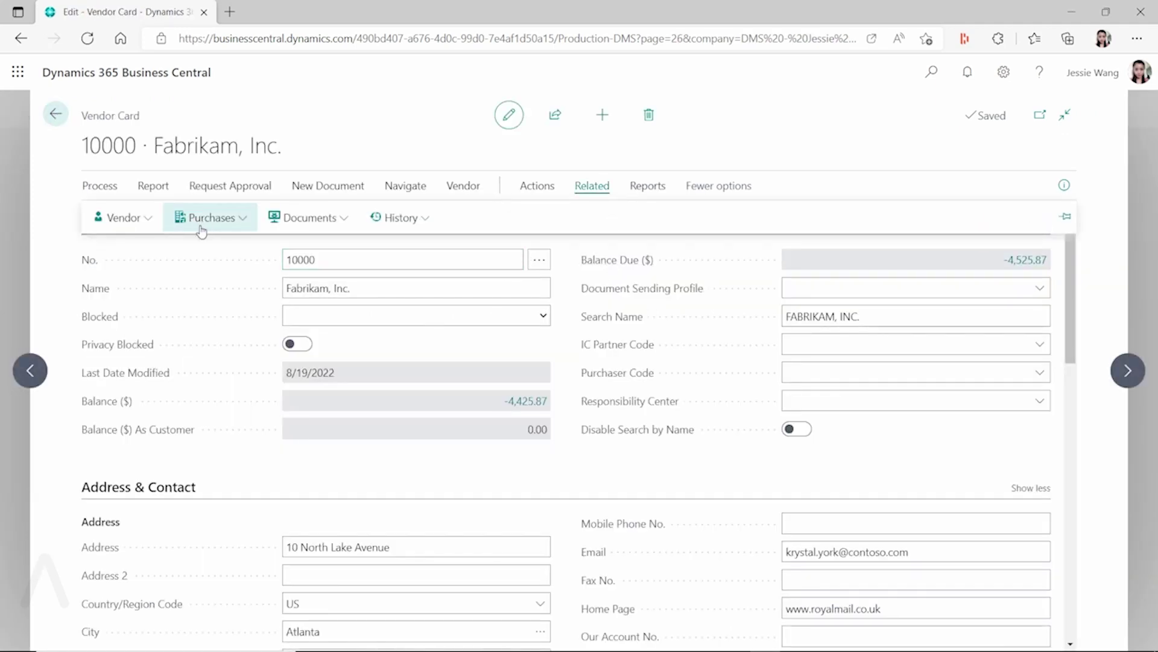
left_click(127, 218)
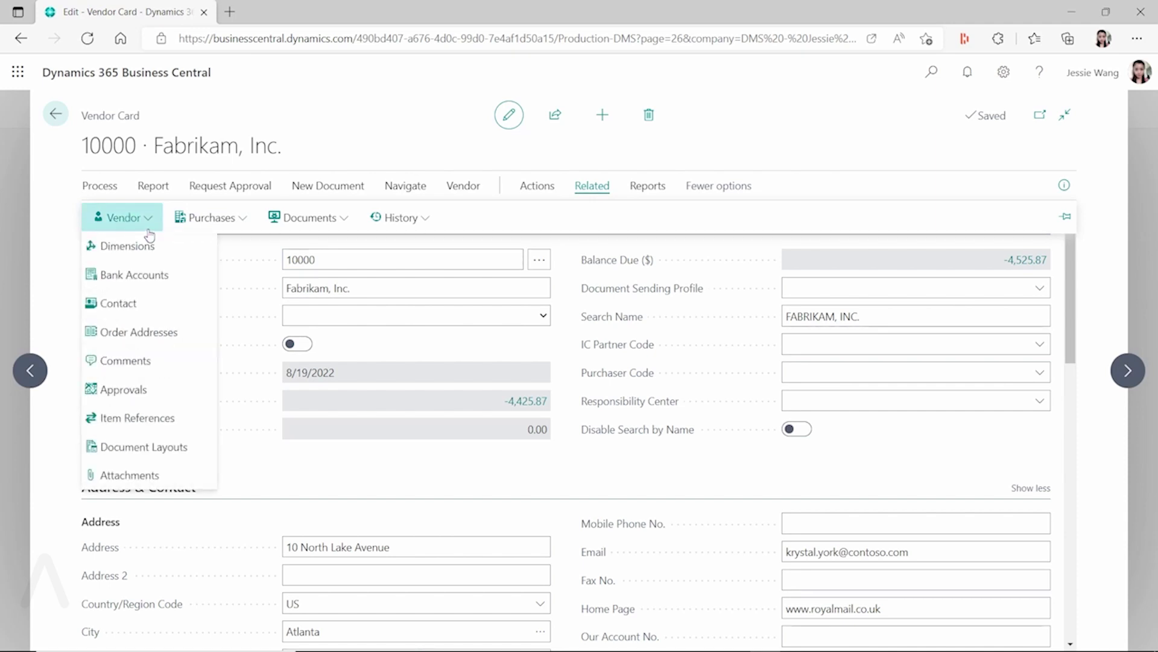
left_click(194, 460)
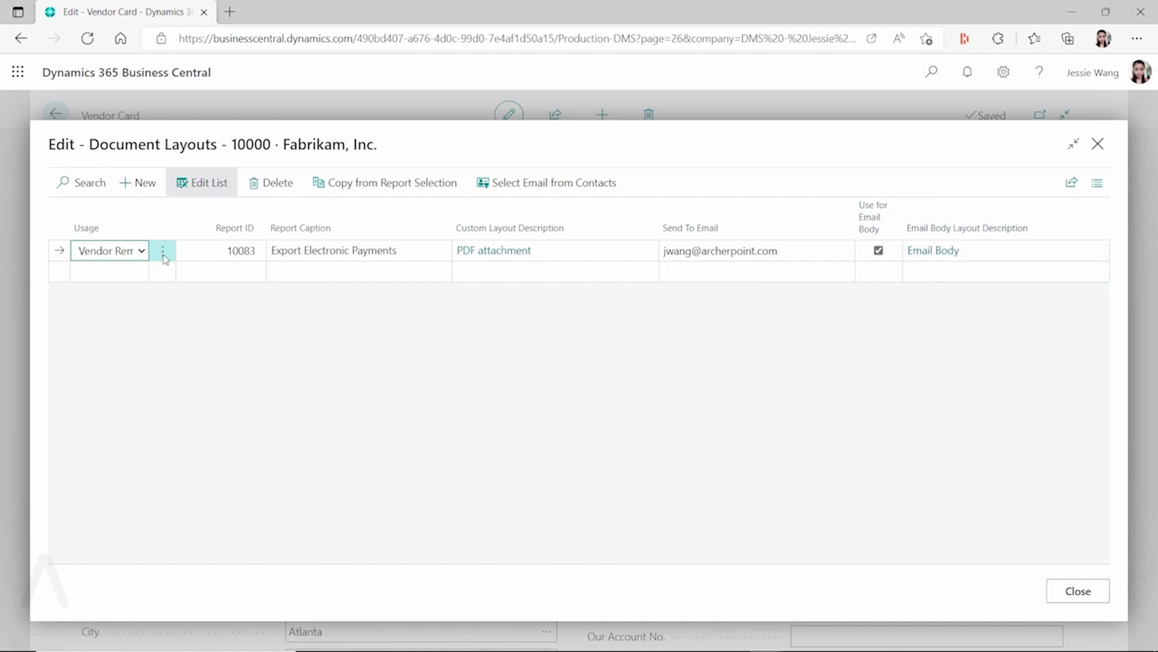
- Add a Vendor Remittance layout line with Report ID 11383
left_click(121, 273)
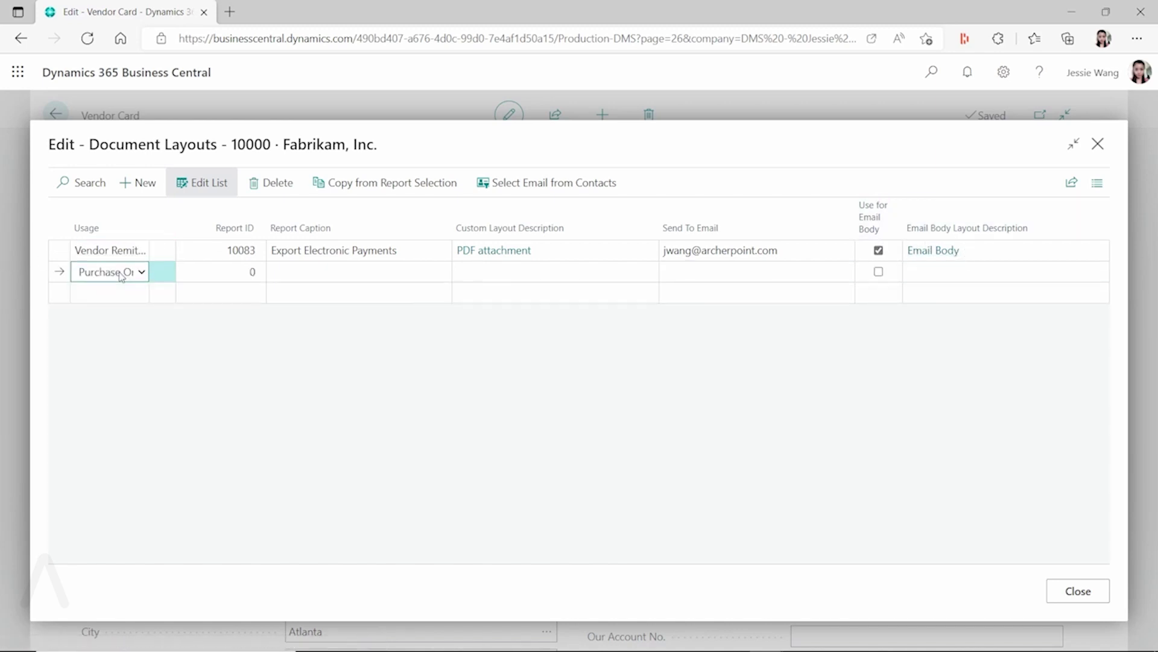
left_click(133, 278)
left_click(132, 307)
left_click(225, 274)
type("13383")
key("Tab")
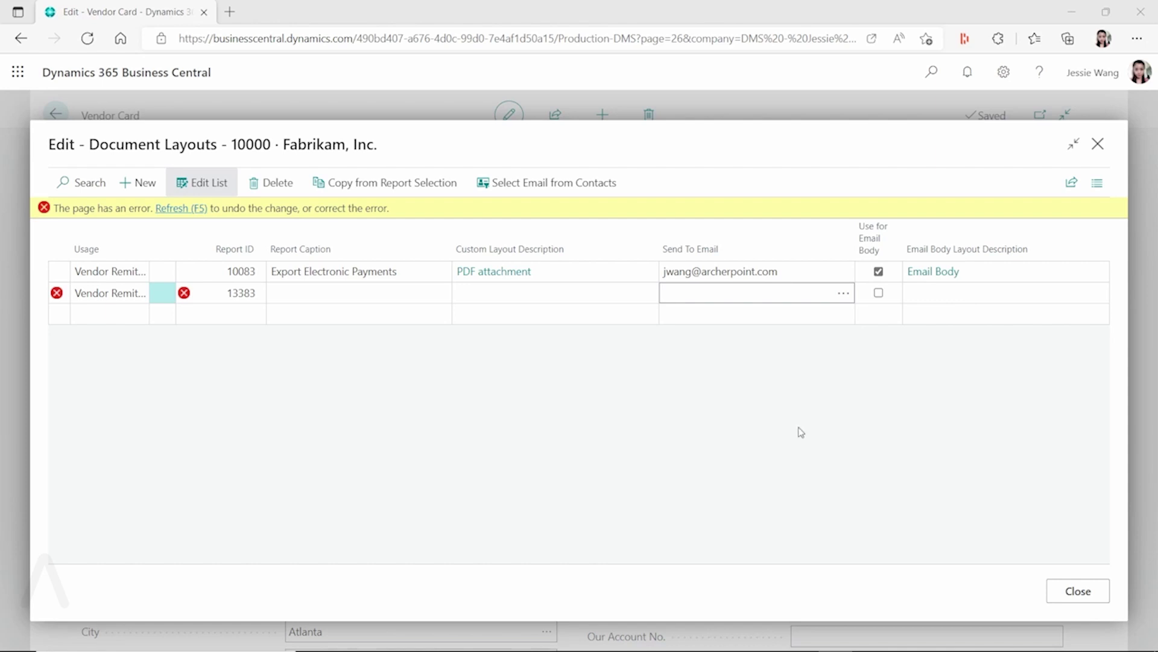
left_click(234, 293)
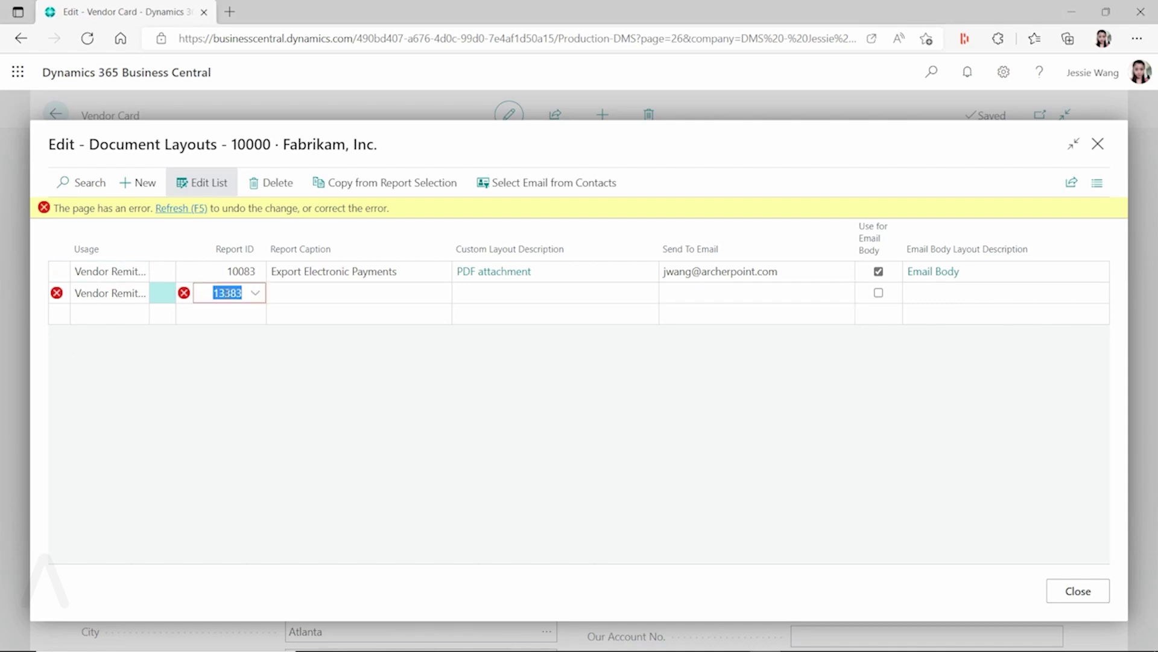
type("11")
key("Tab")
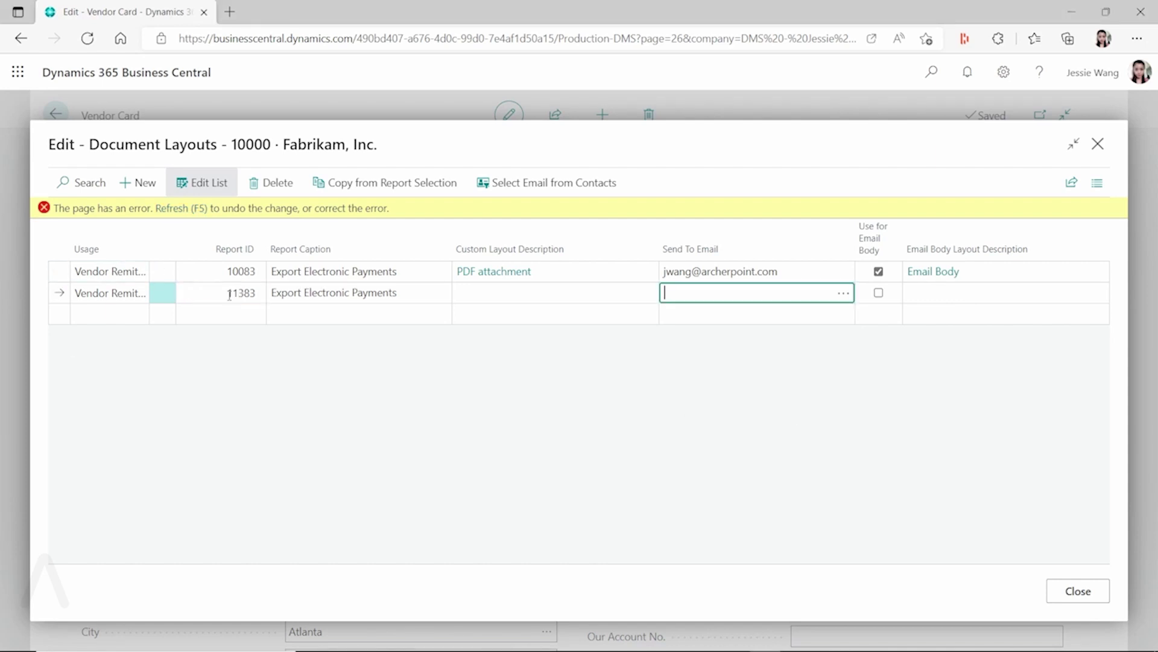
- Delete the old report 10083 layout line
left_click(163, 250)
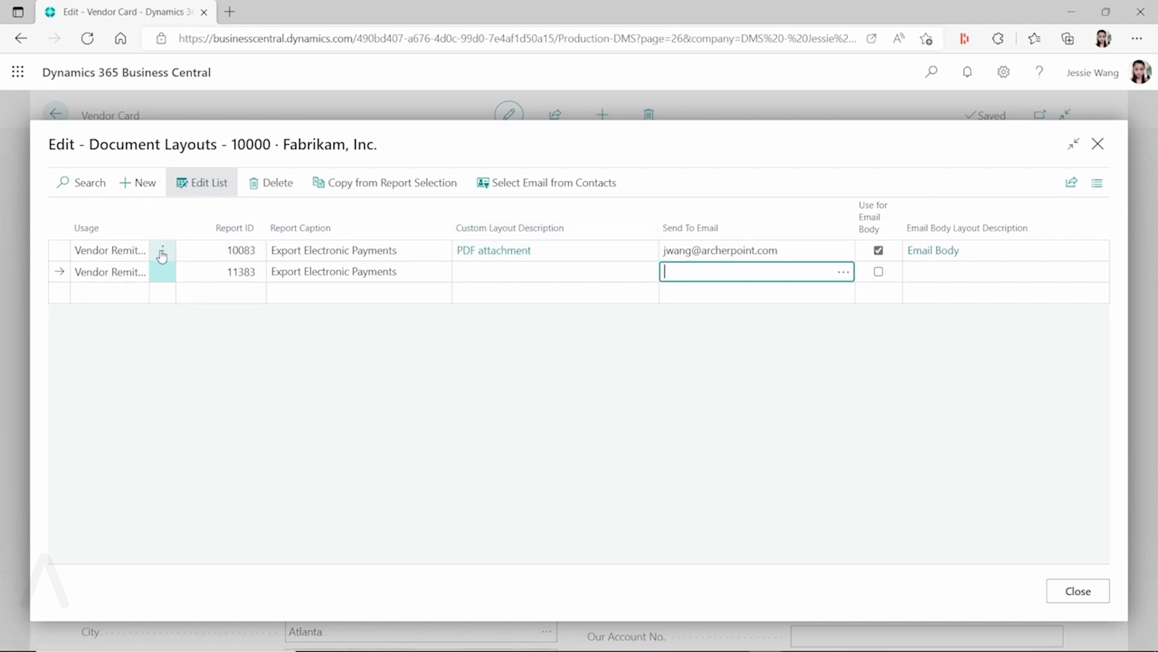
left_click(162, 250)
left_click(145, 274)
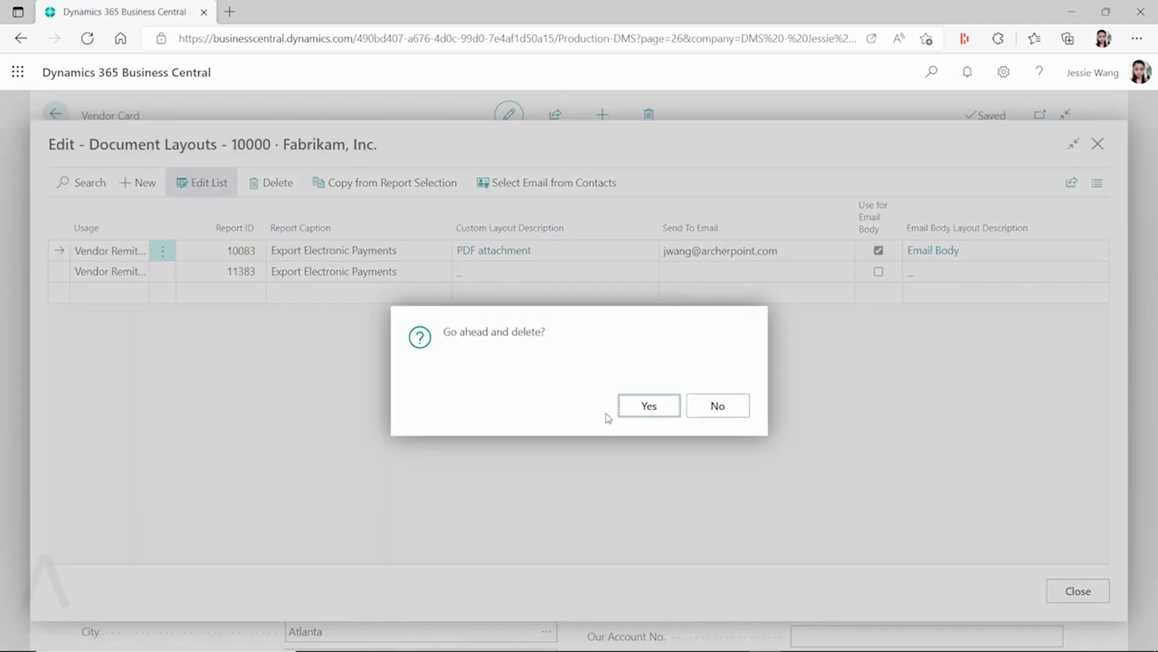
left_click(656, 407)
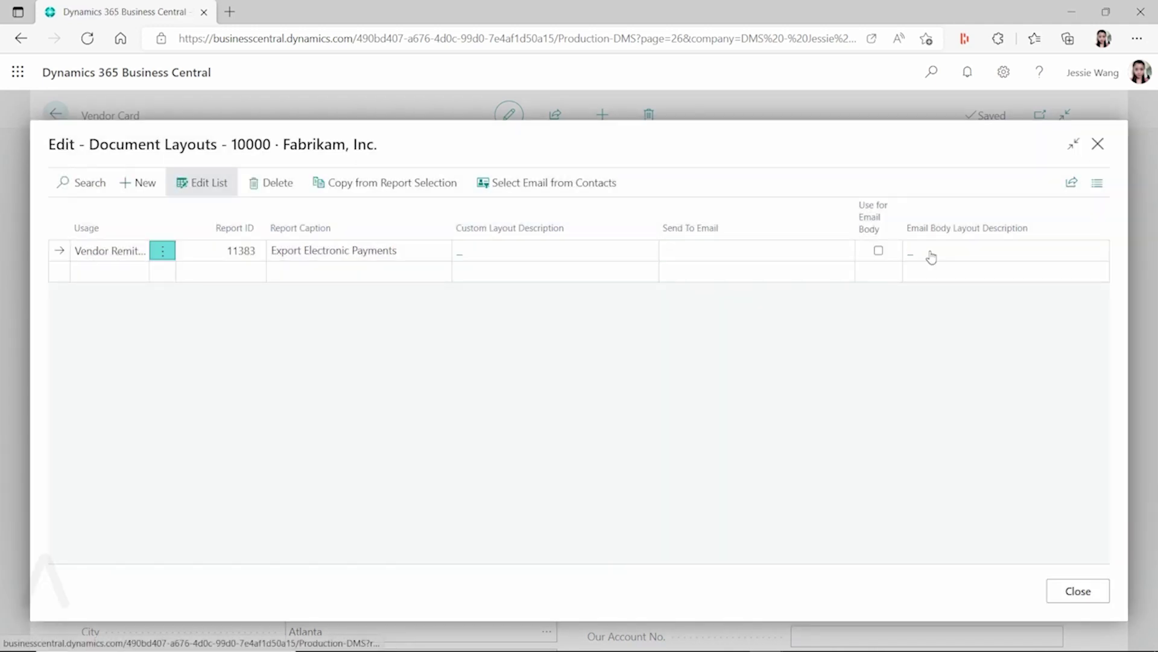
- Enter the recipient's e-mail address on the report 11383 layout line
left_click(713, 249)
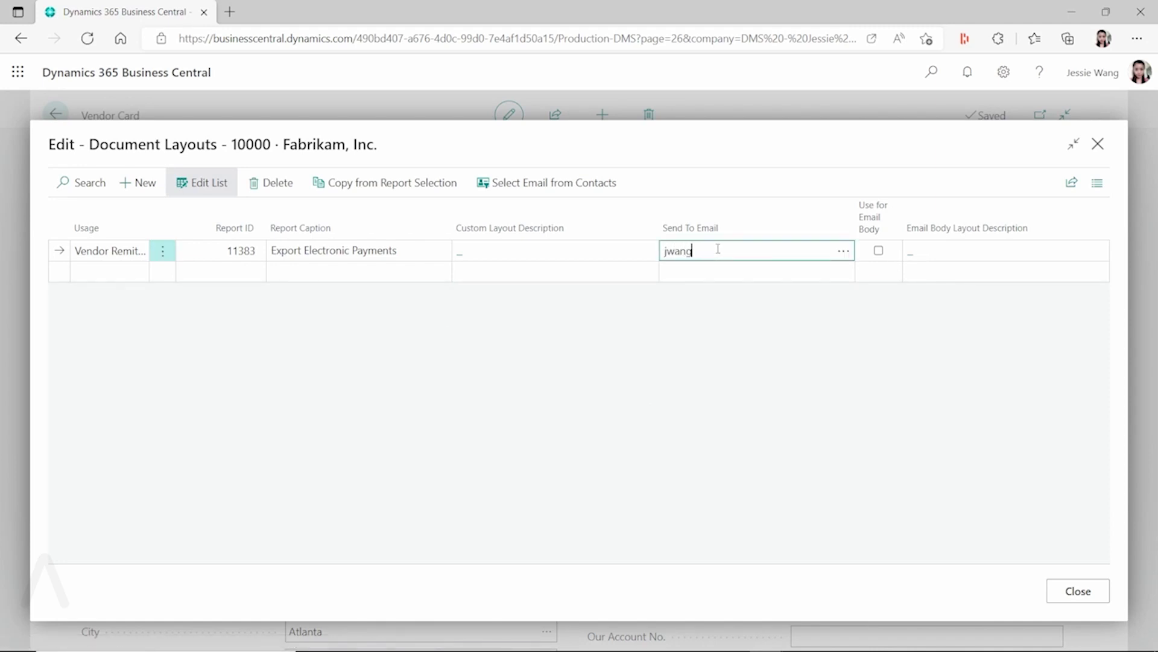
key("Tab")
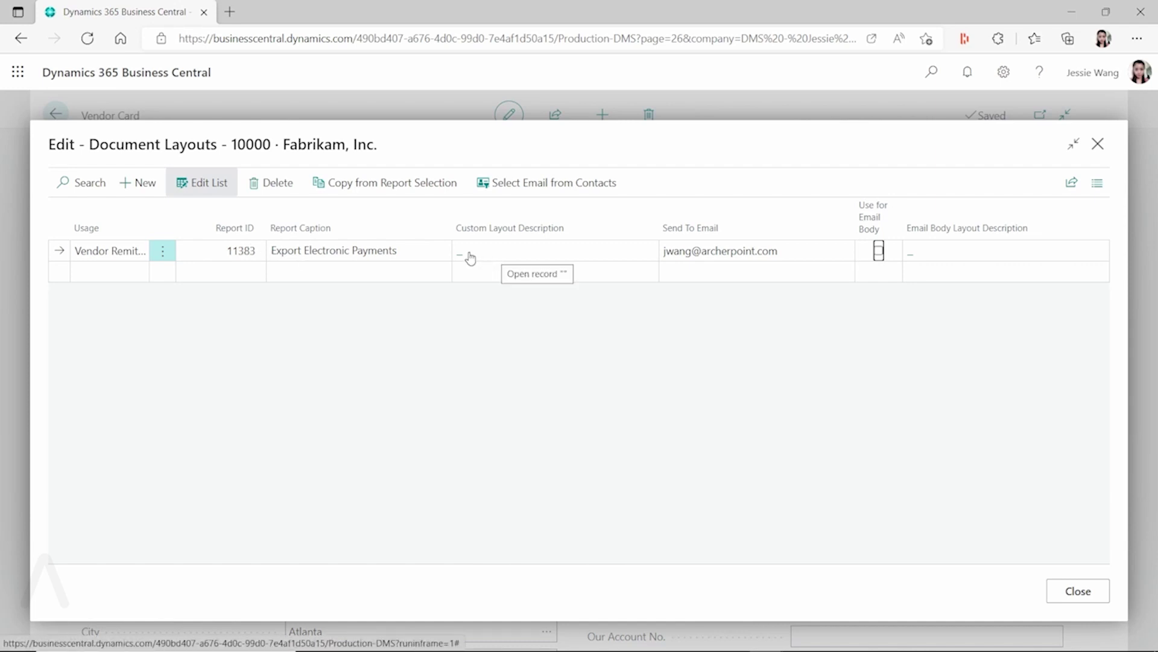
- Use Email Attachment layout with US Vendor Remittance - Default Email Body, then close Document Layouts
left_click(470, 257)
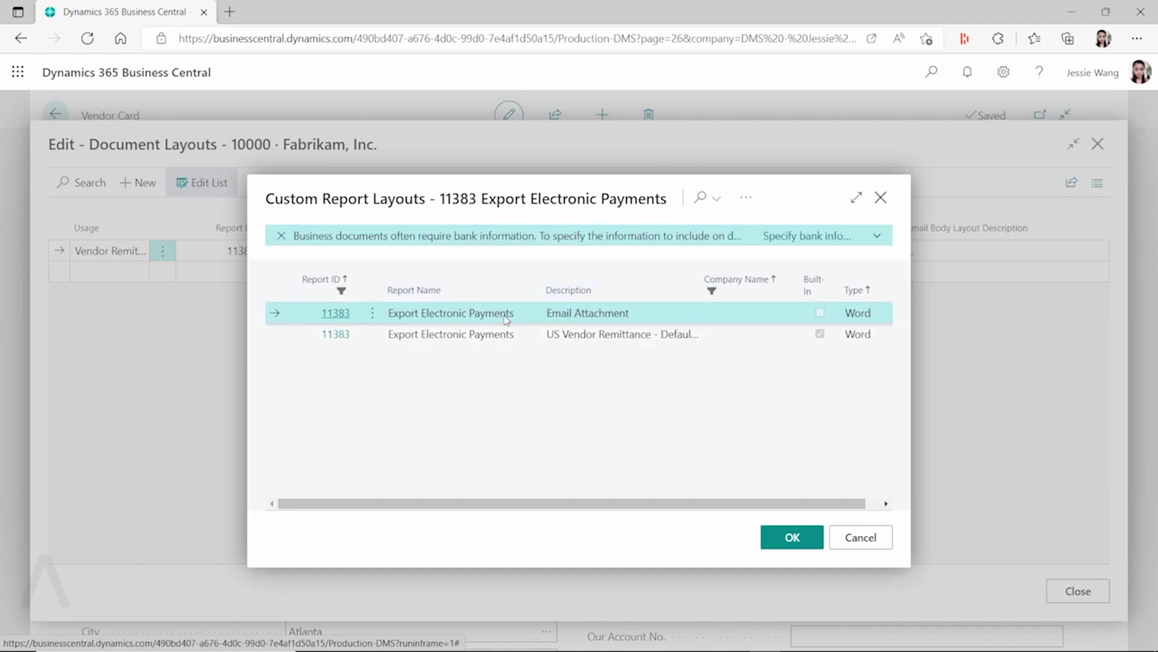
left_click(787, 538)
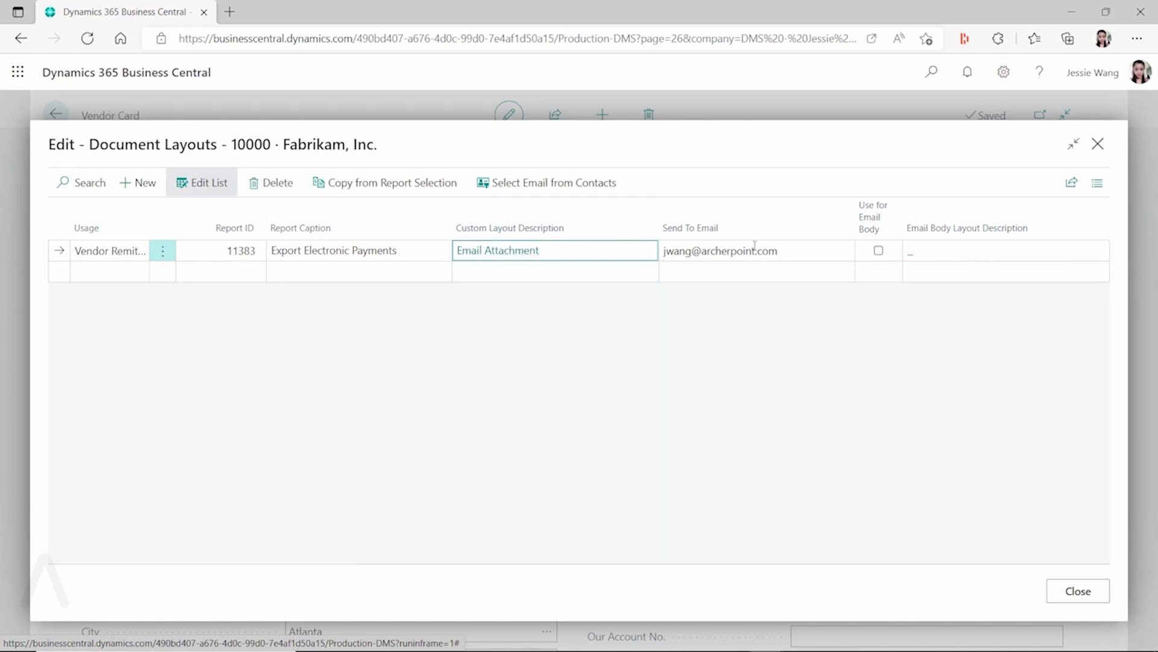
left_click(878, 250)
left_click(925, 252)
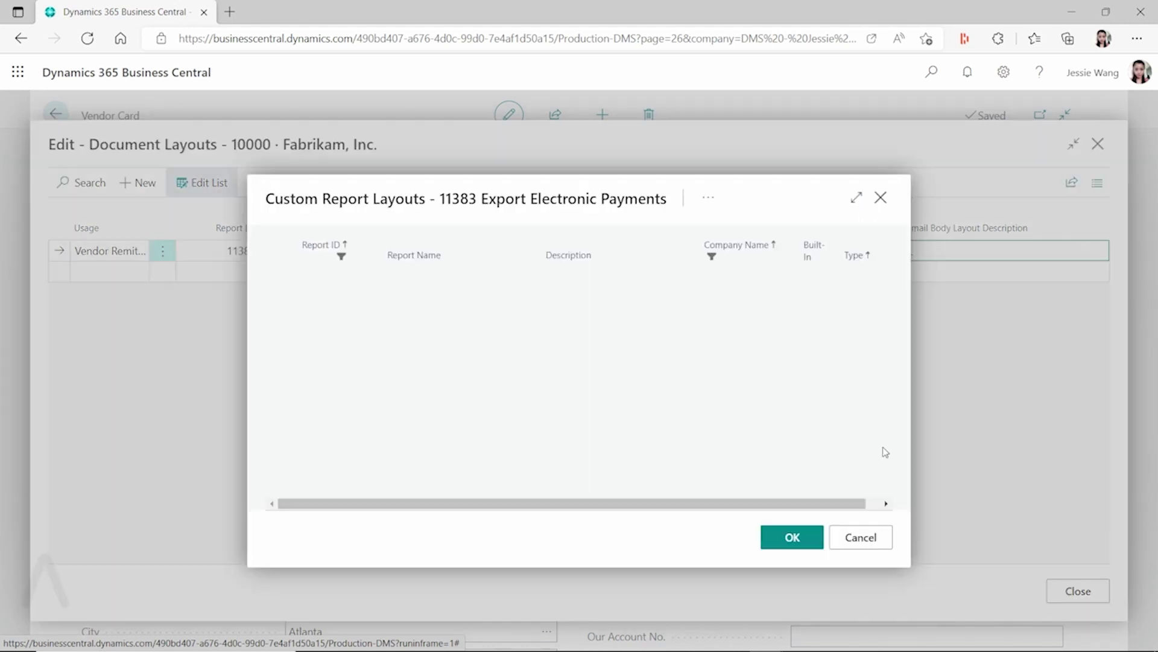
left_click(511, 335)
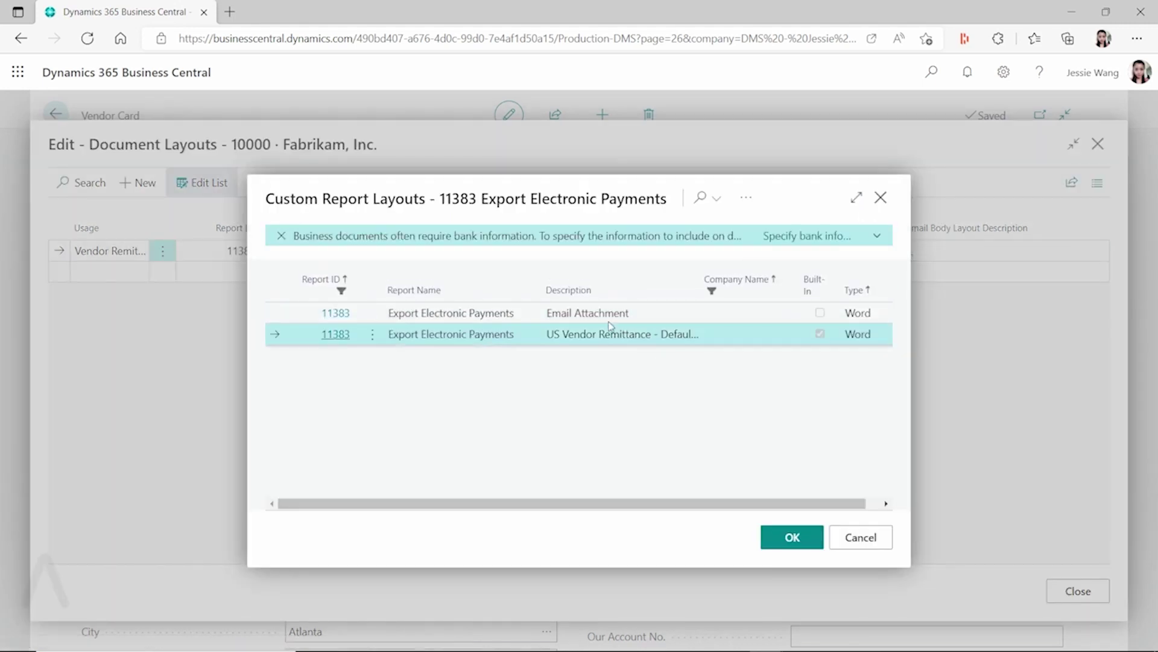
left_click_drag(726, 276, 811, 281)
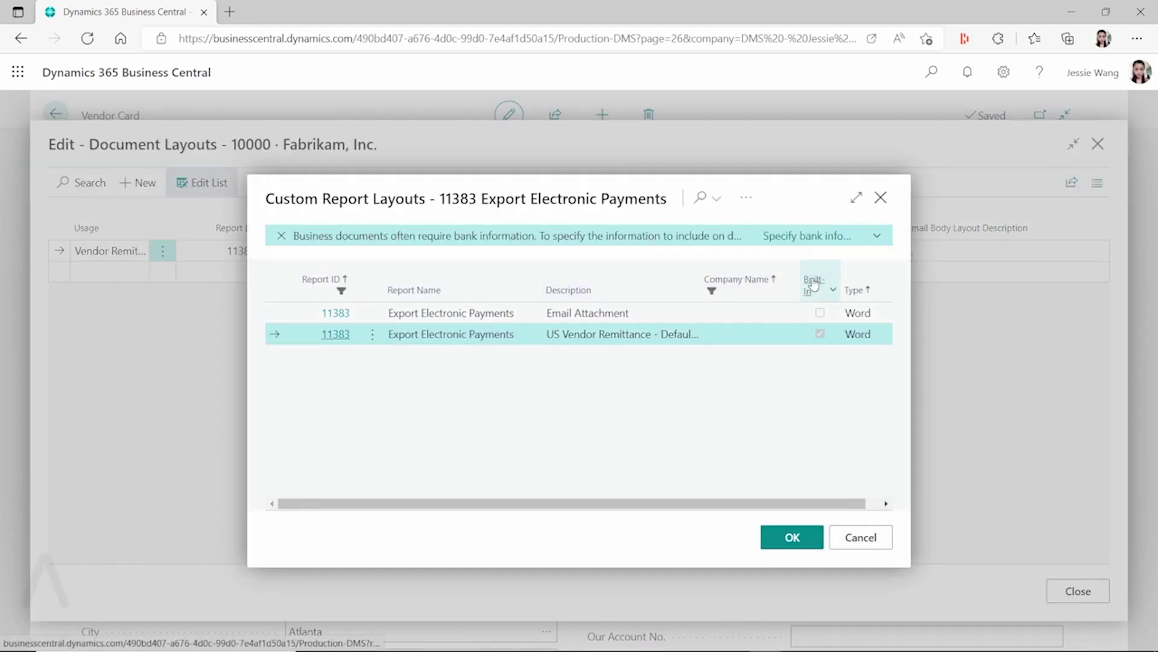
left_click(787, 538)
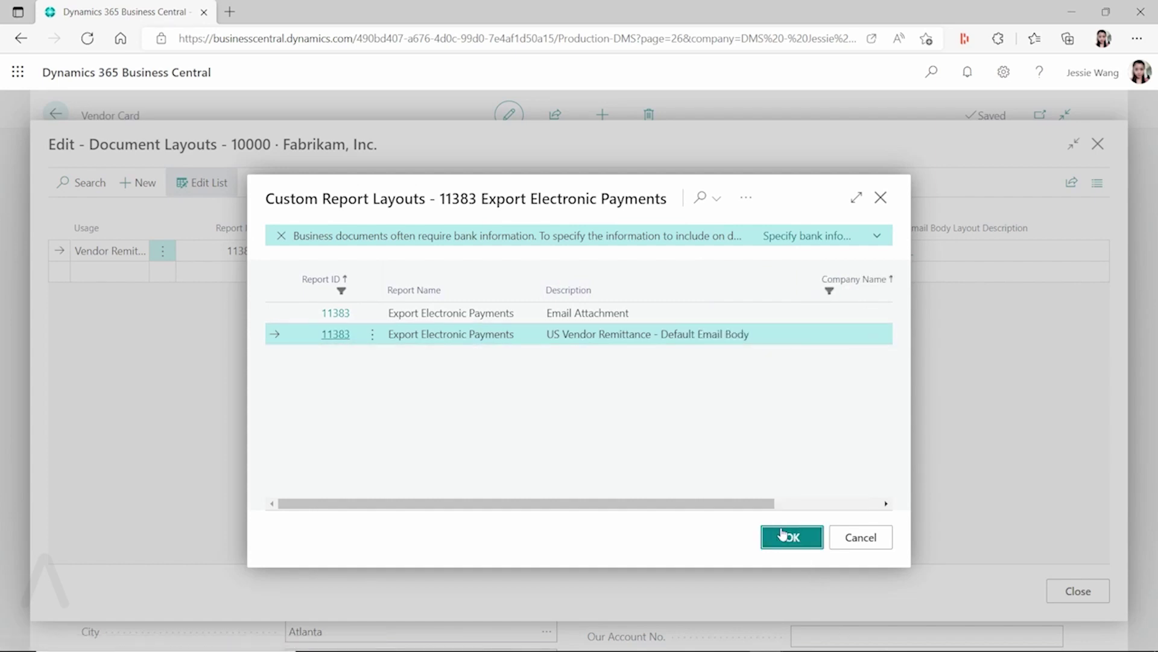
left_click(1077, 591)
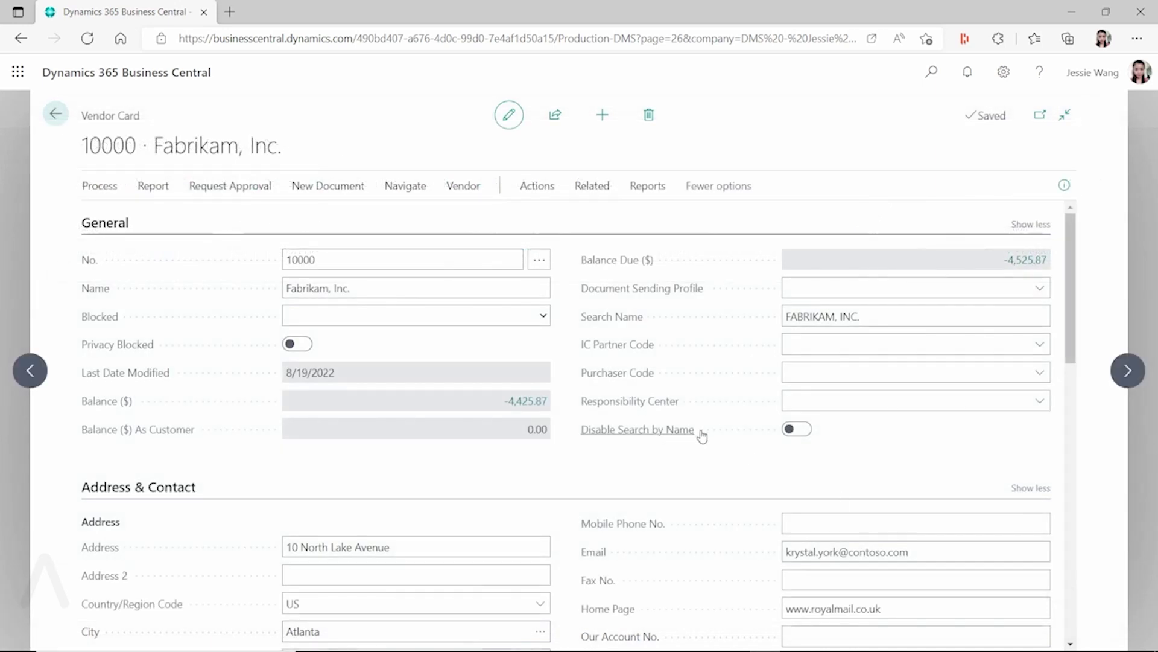
left_click(932, 72)
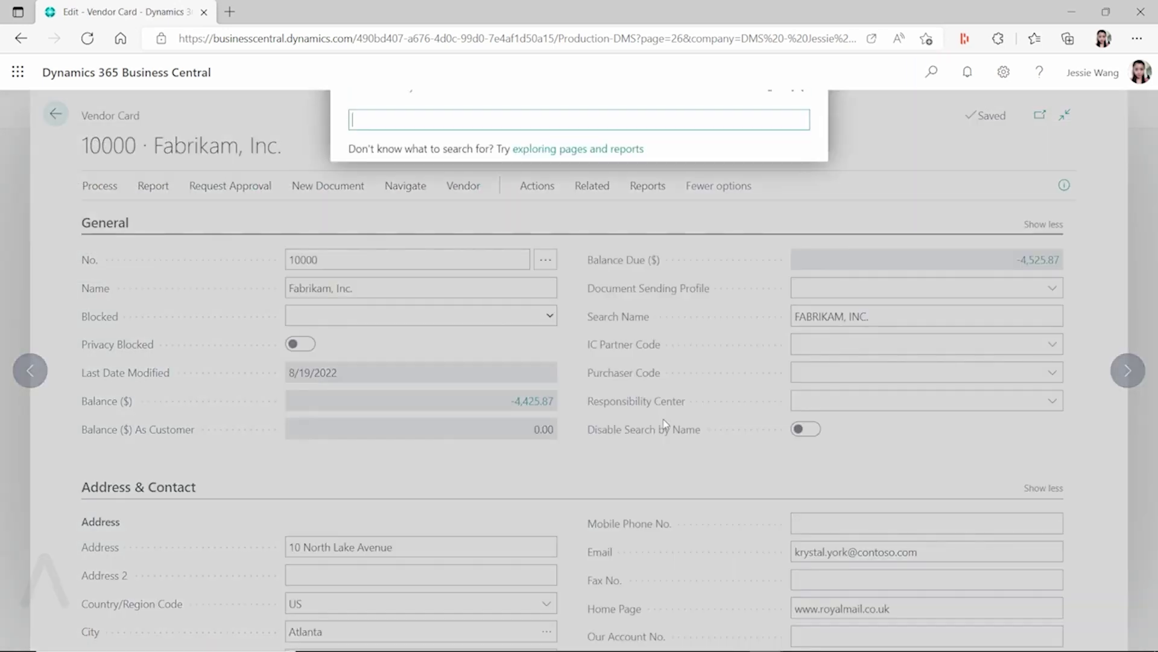
type("custom report layout")
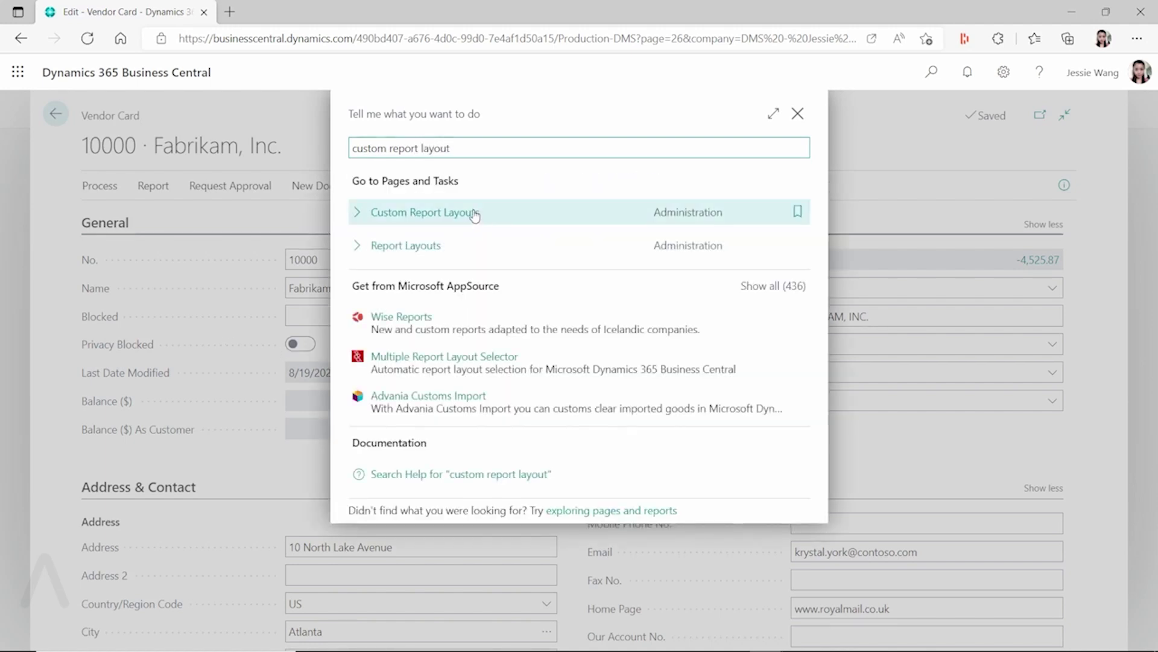
left_click(467, 212)
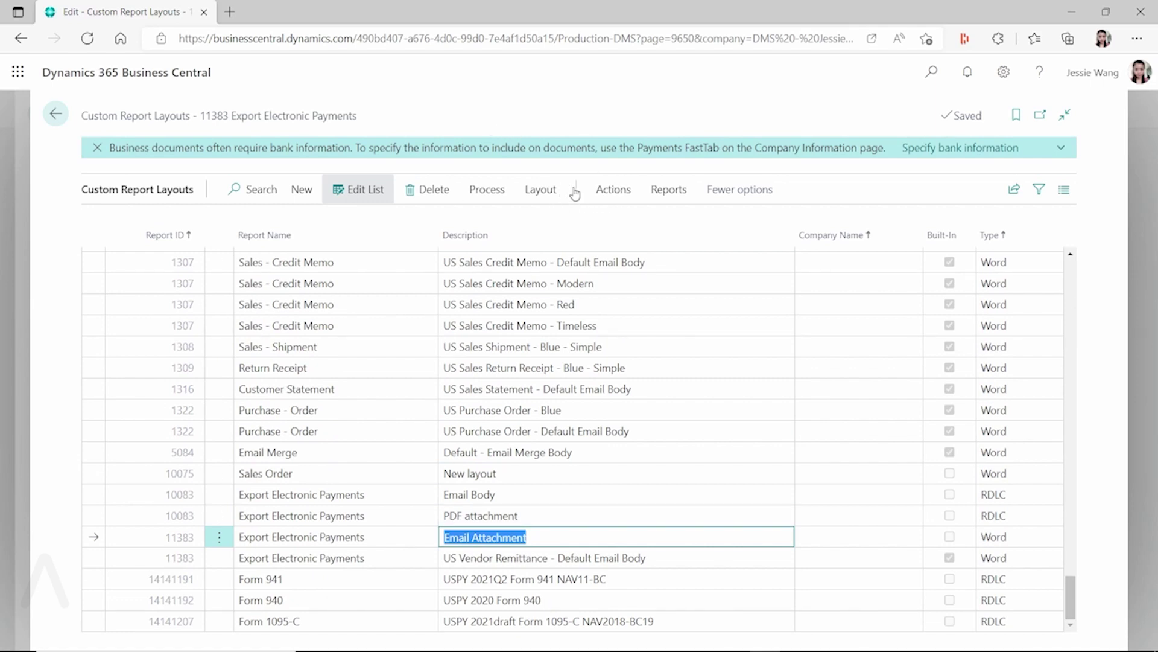
left_click(669, 190)
left_click(133, 223)
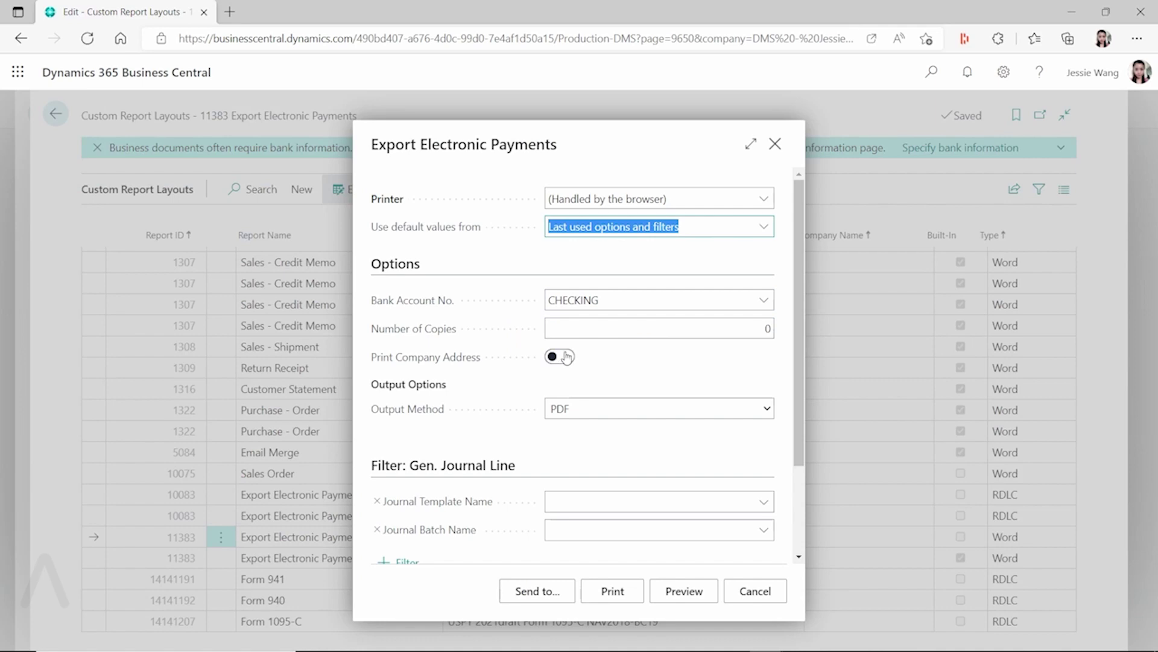
left_click(570, 358)
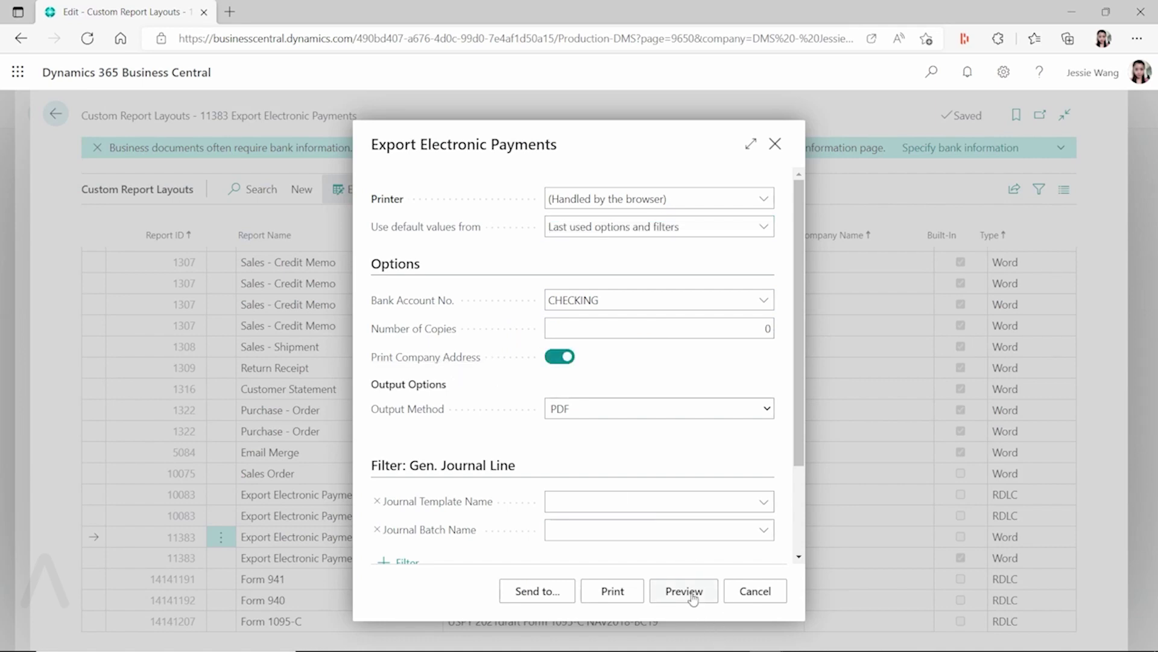
left_click(691, 594)
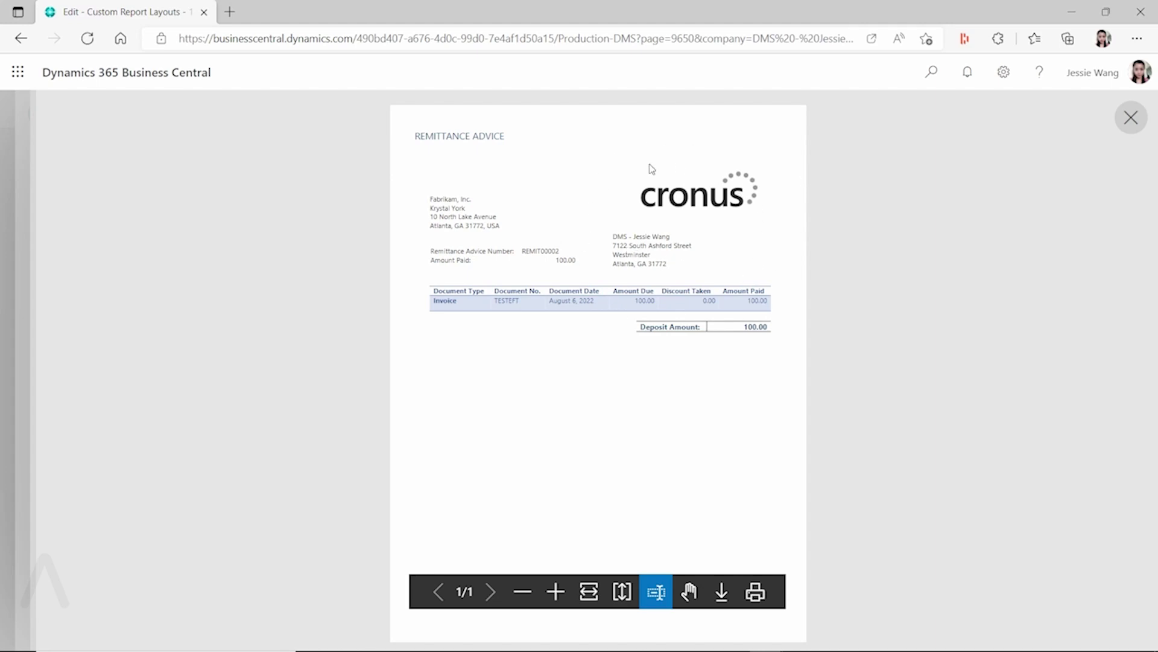
left_click(1132, 118)
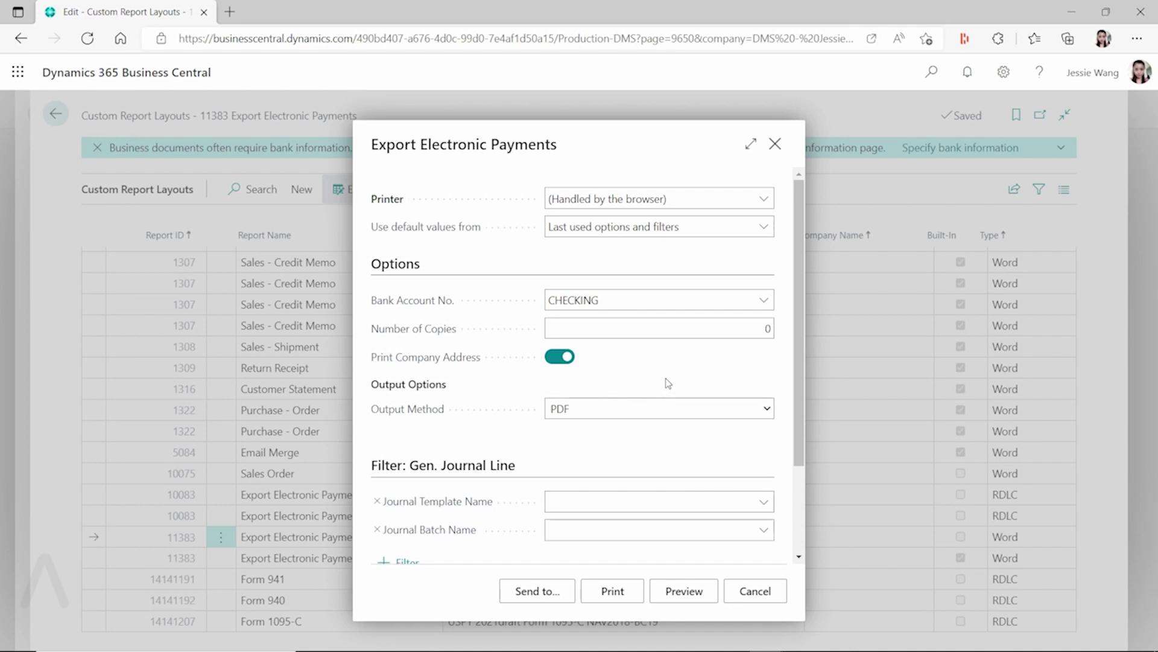
left_click(772, 597)
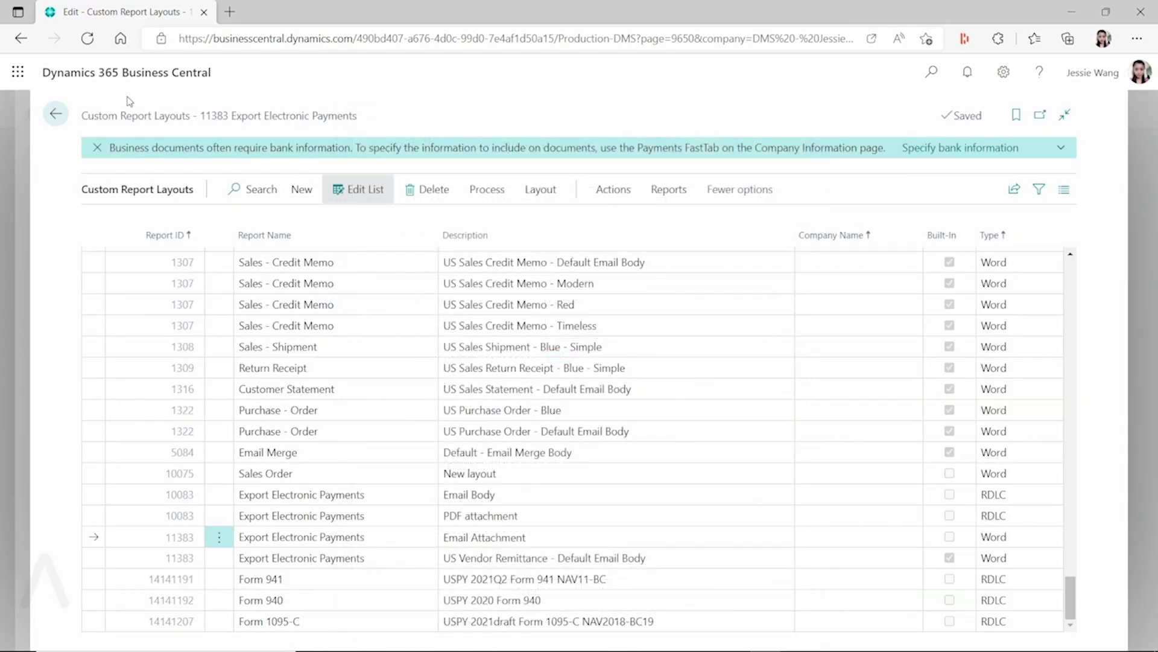
left_click(56, 114)
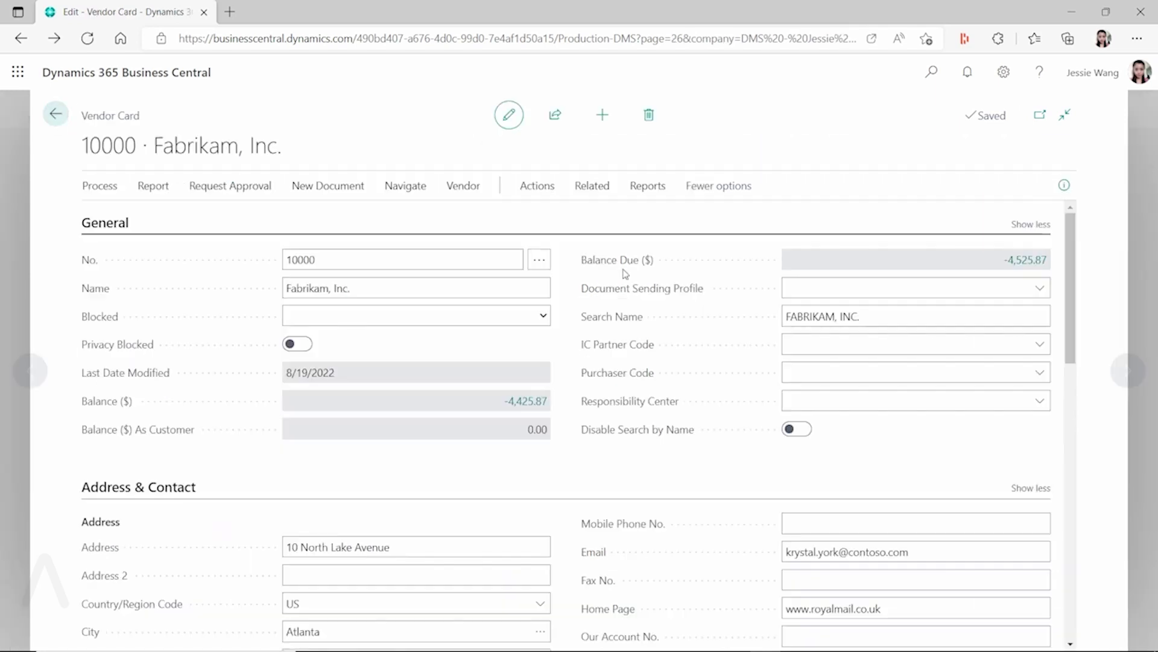
- Send remittance advice from the EFT payment journal with Prompt for Settings, producing the REMIT00002 draft
left_click(931, 71)
type("payment j")
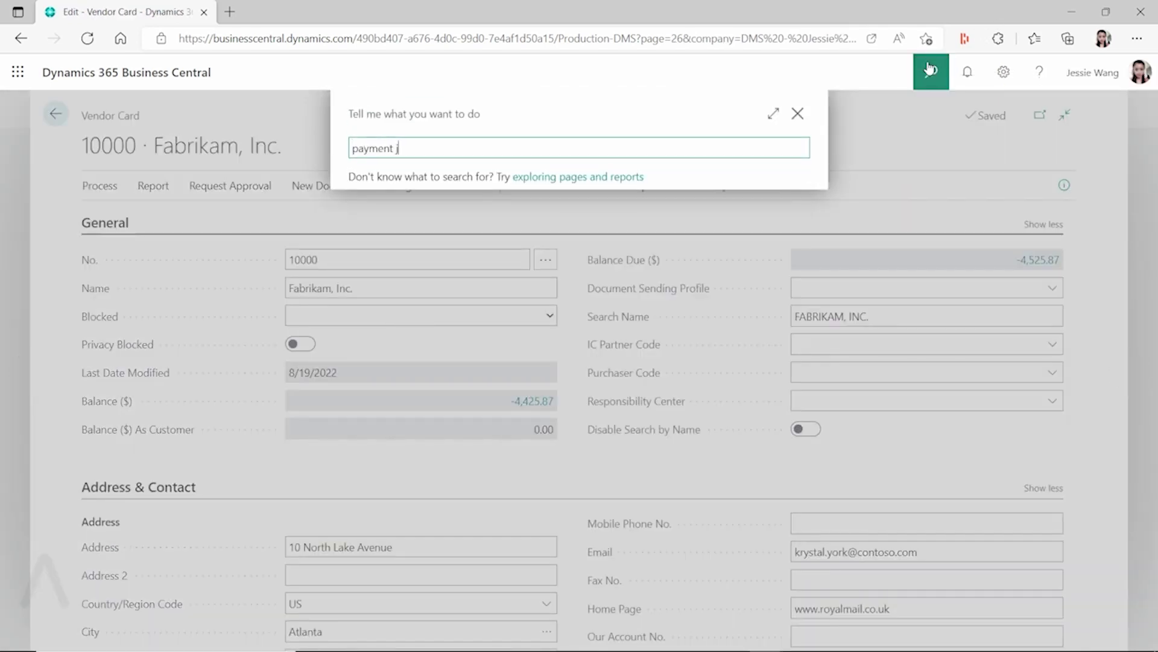
type("ournal")
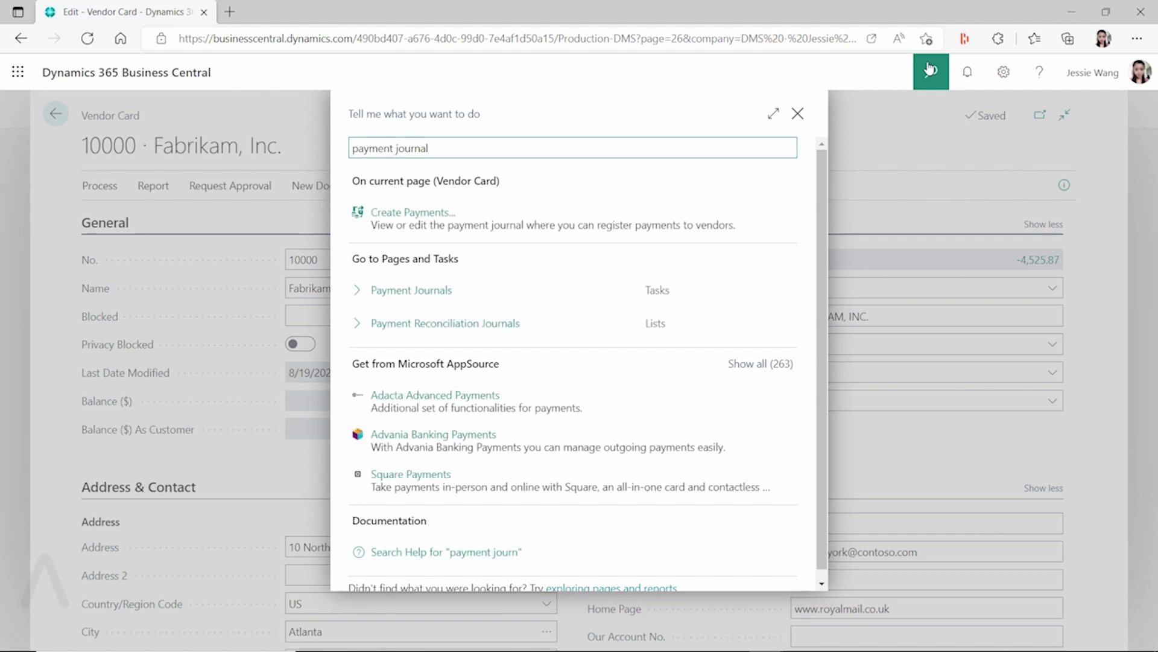
left_click(440, 292)
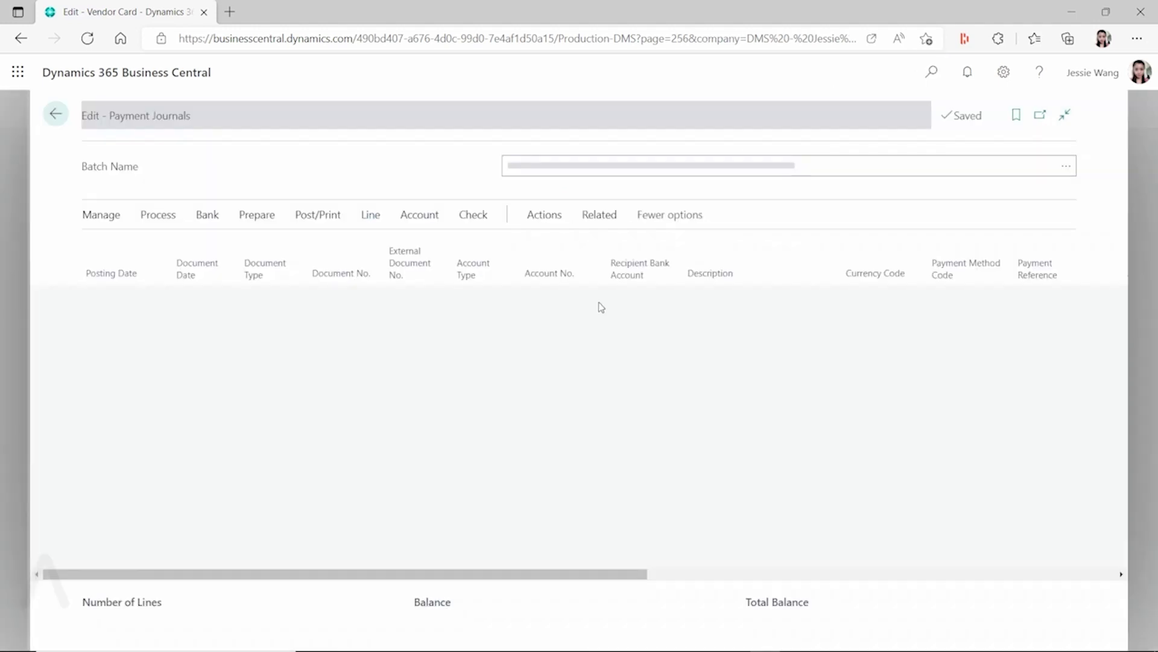
left_click(543, 214)
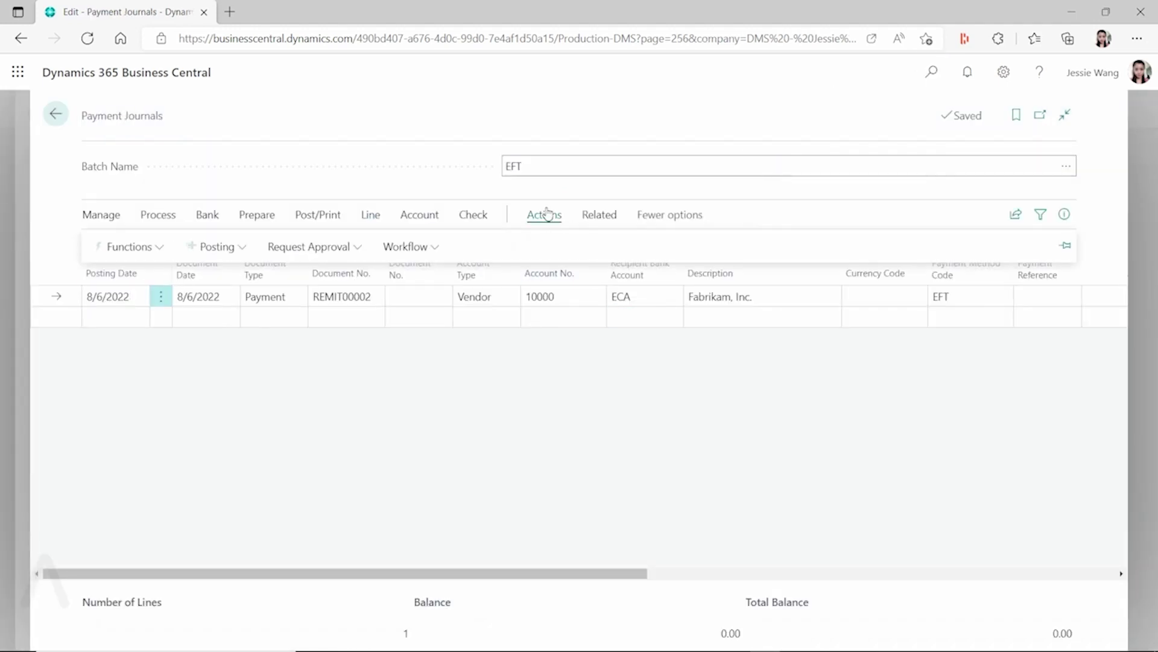
left_click(598, 218)
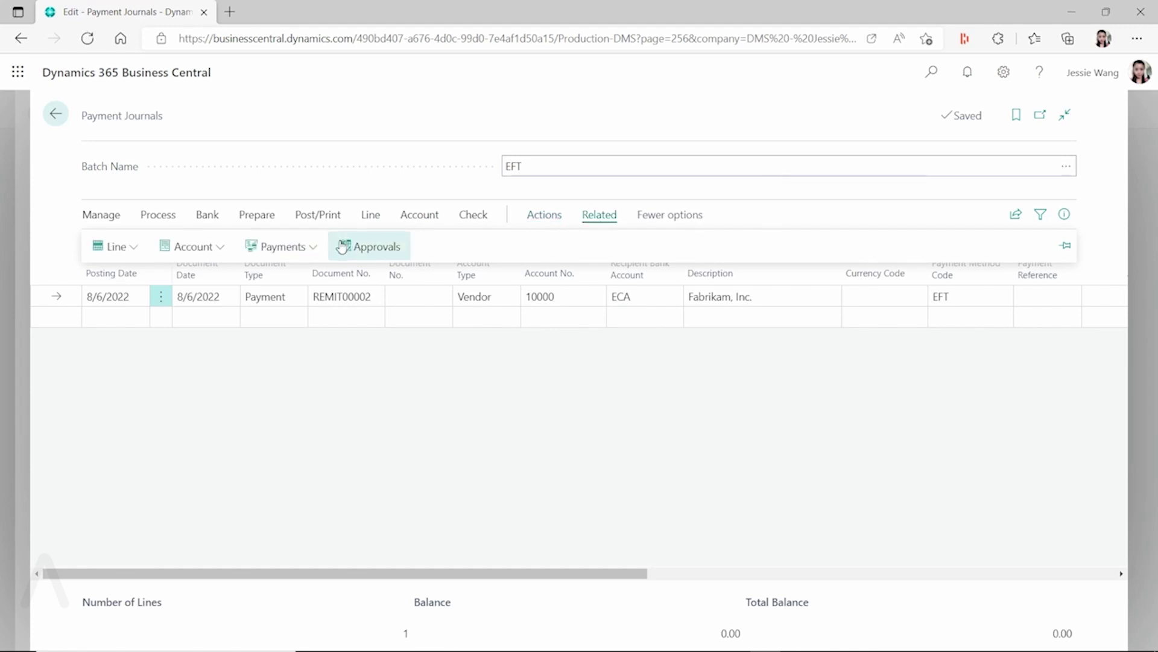
left_click(283, 246)
left_click(354, 533)
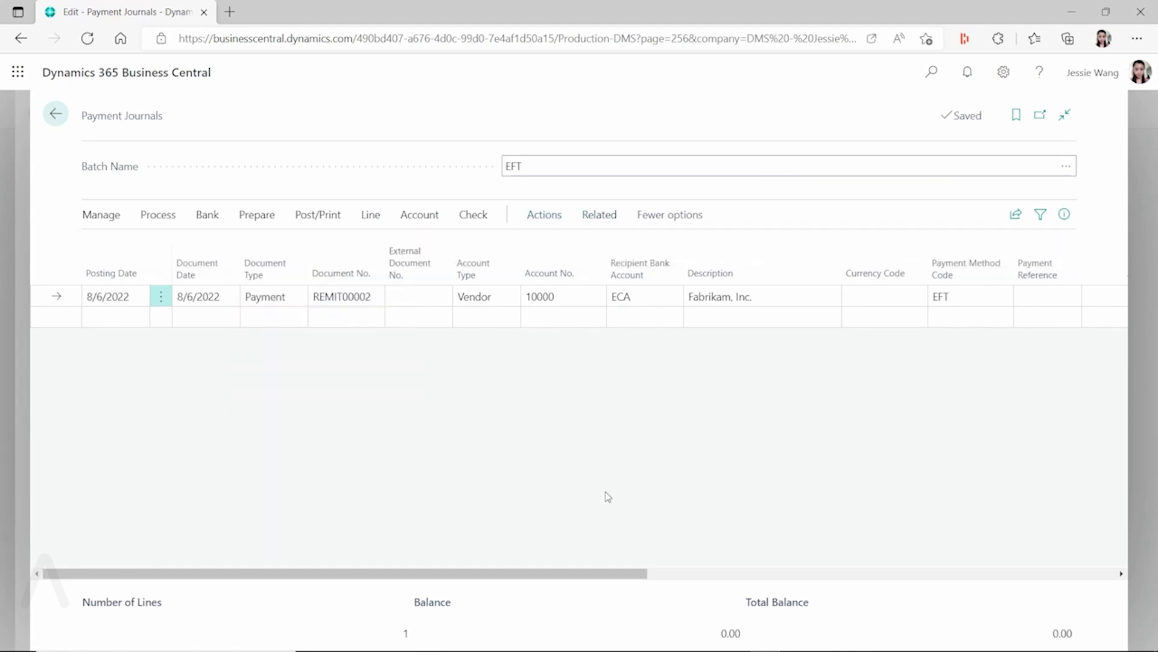
left_click(747, 314)
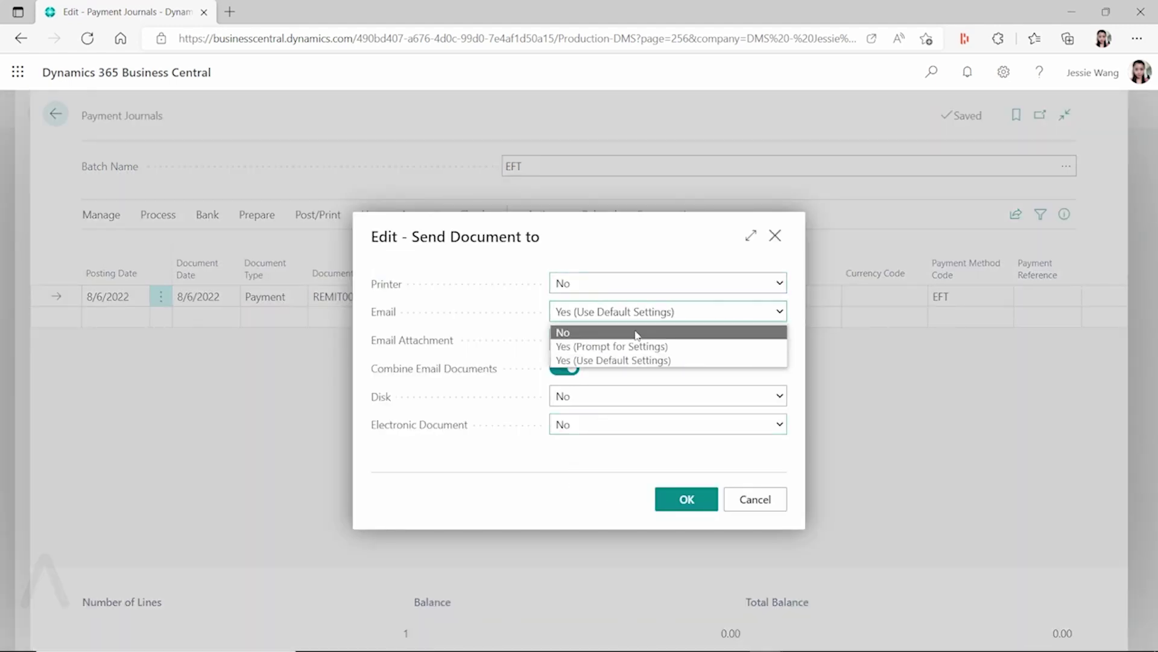
left_click(635, 345)
left_click(685, 501)
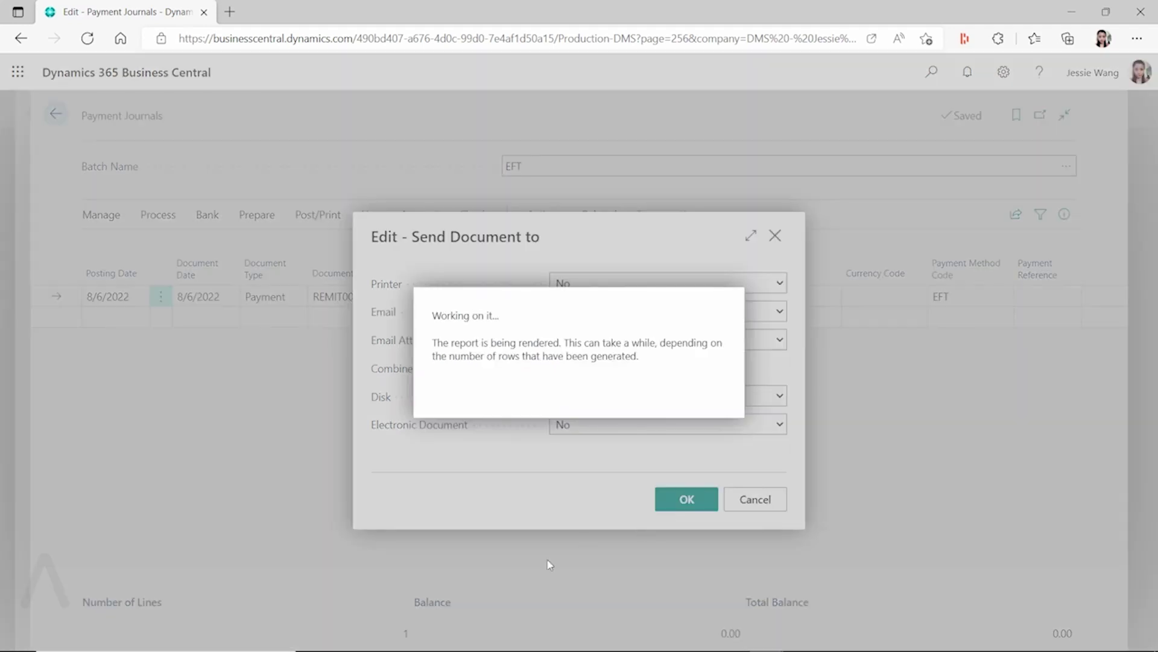
scroll(988, 410, "down", 10)
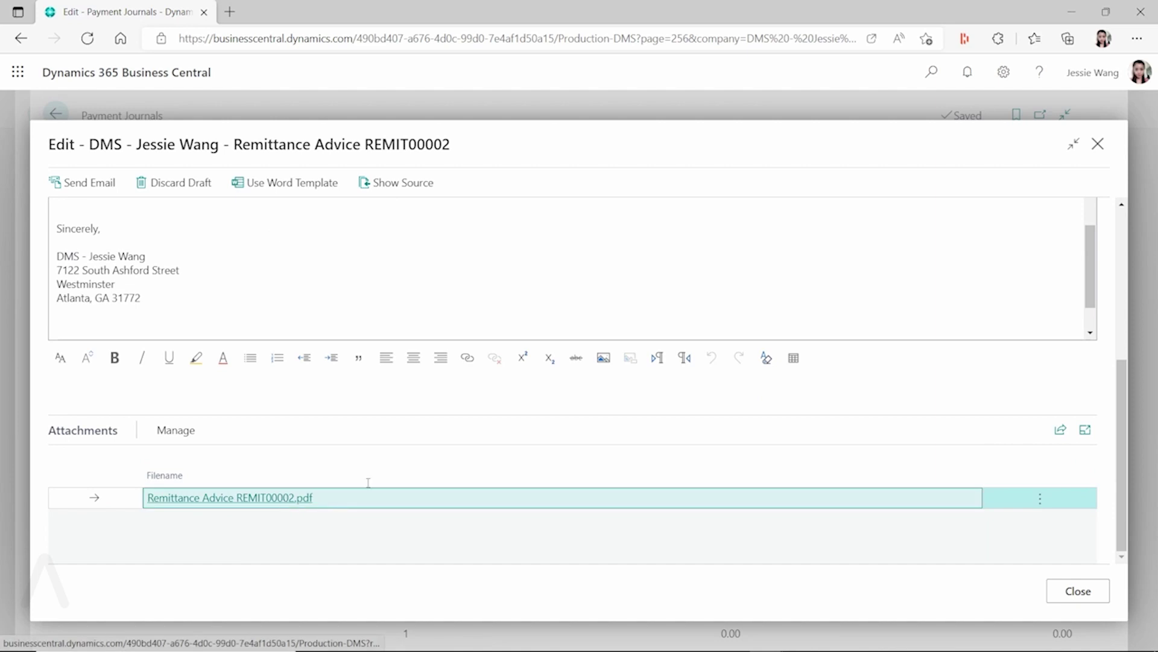
- Download and preview the attached Remittance Advice REMIT00002.pdf
left_click(306, 498)
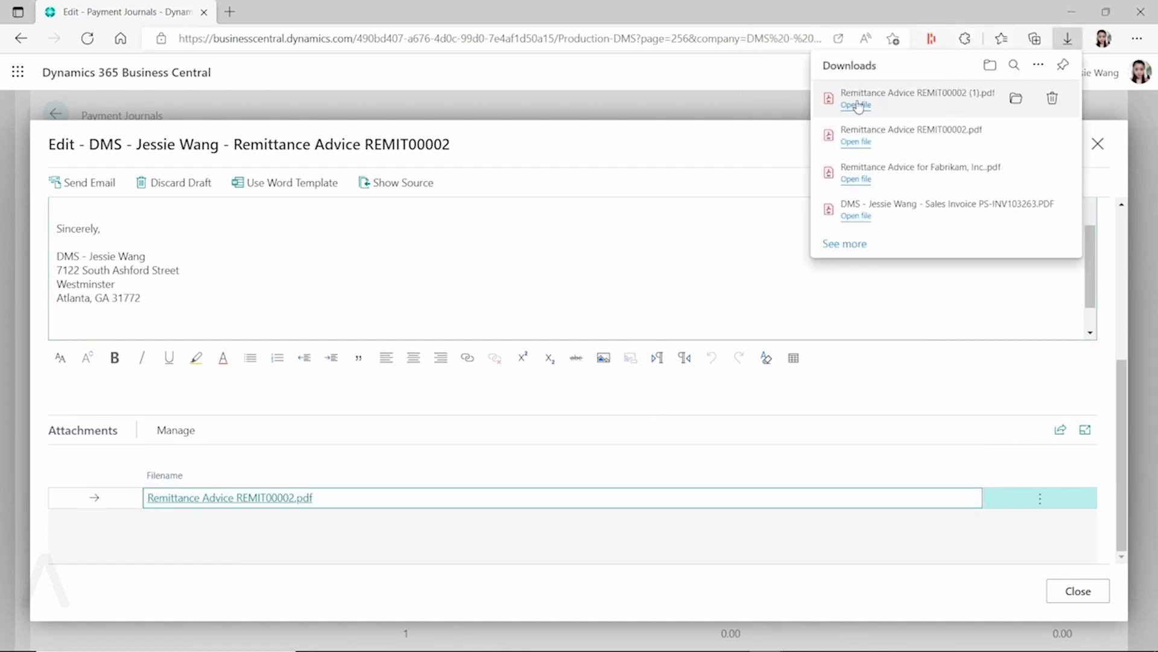
left_click(856, 105)
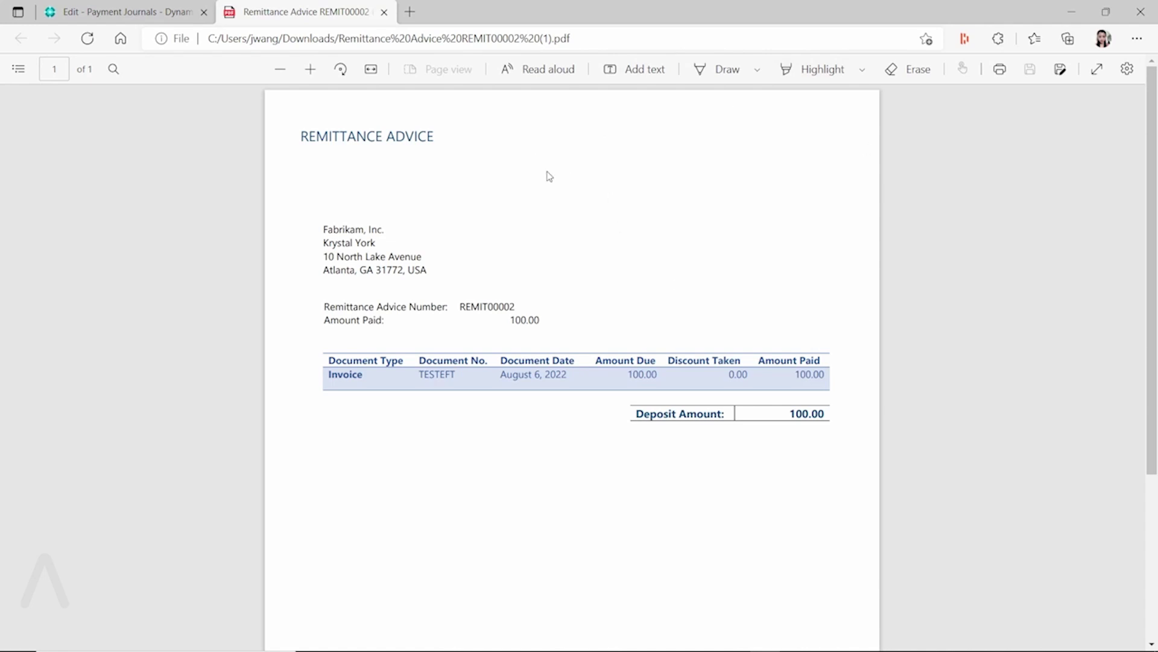
left_click(385, 12)
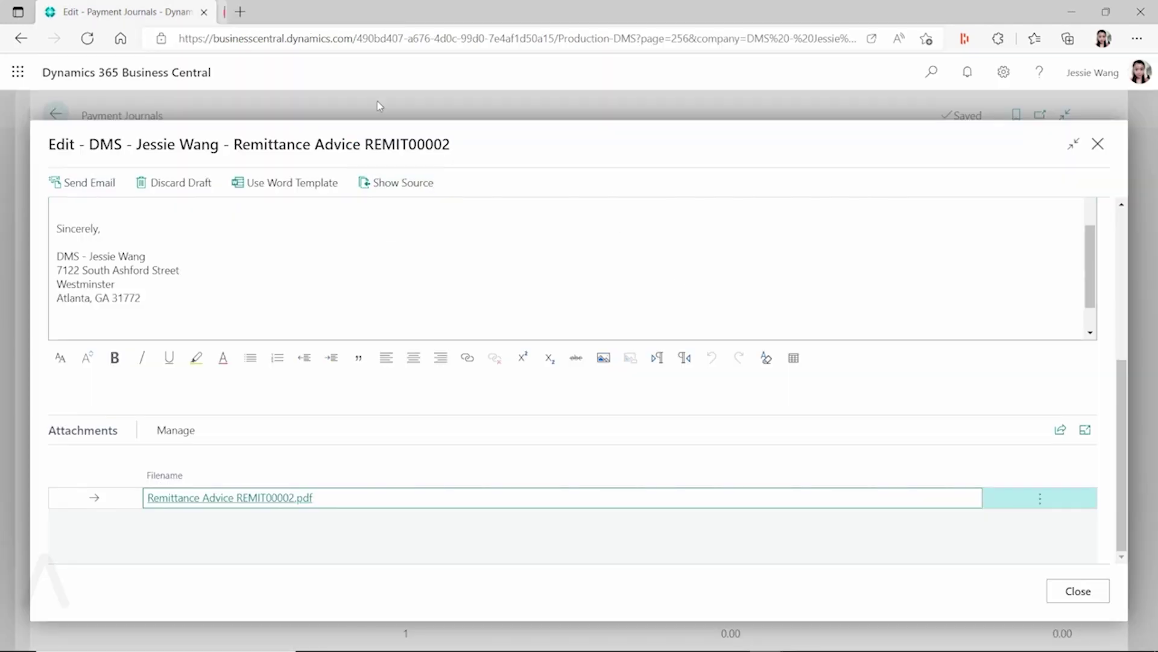
- Discard the unsent email and return to the Fabrikam, Inc. vendor card
left_click(1078, 591)
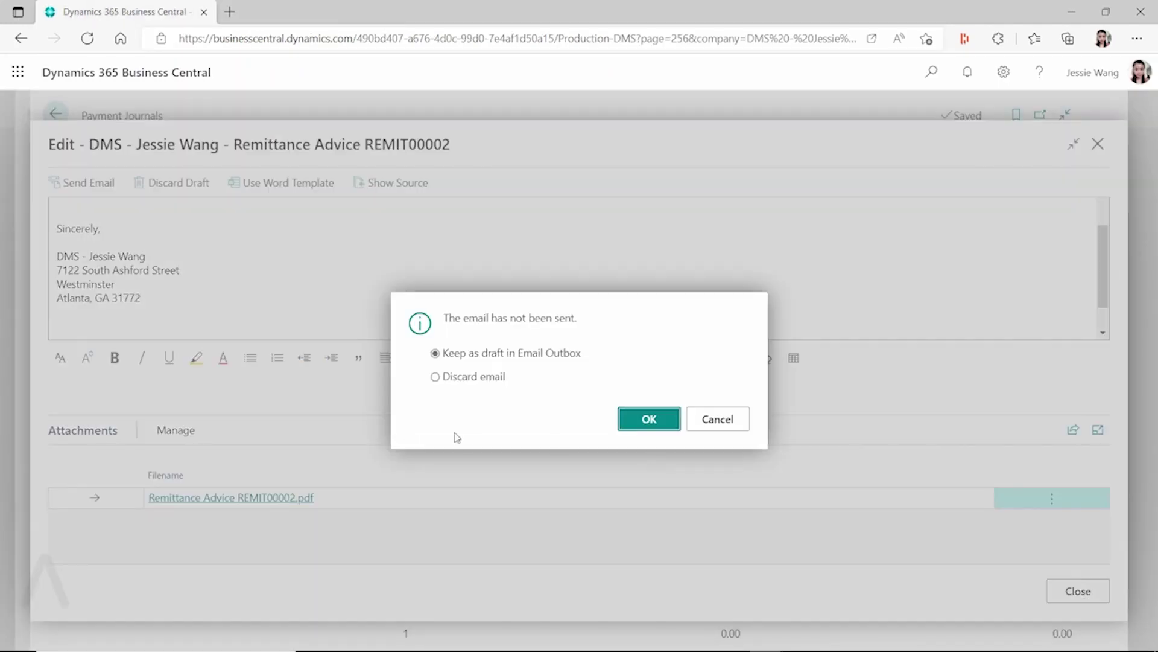
left_click(435, 377)
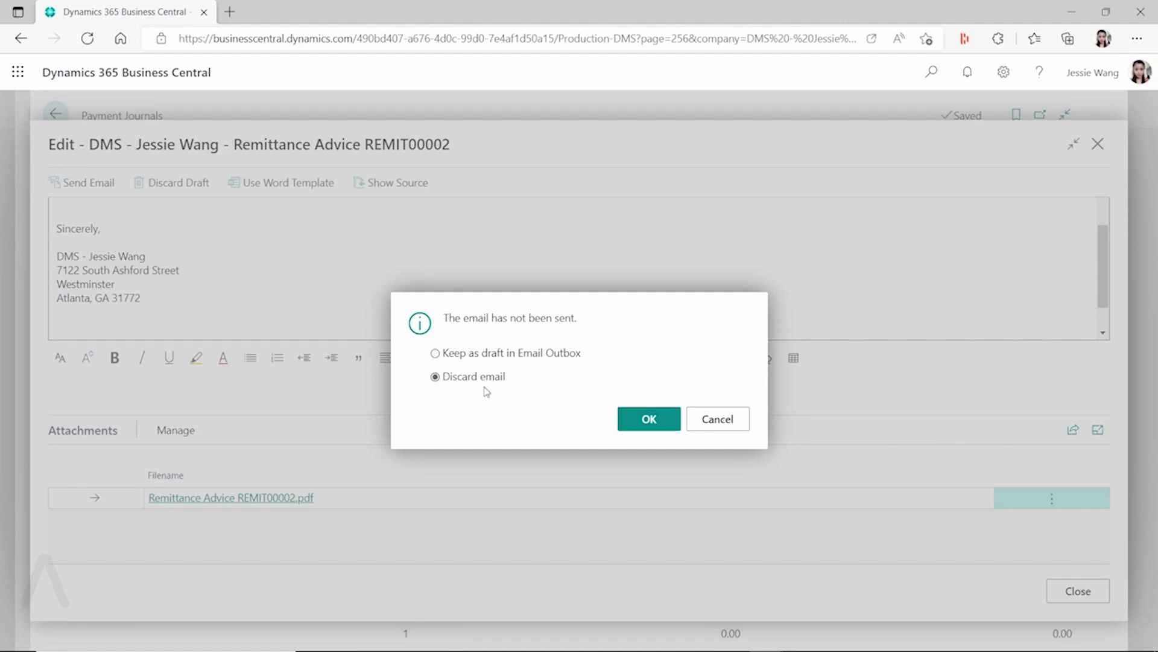
left_click(641, 427)
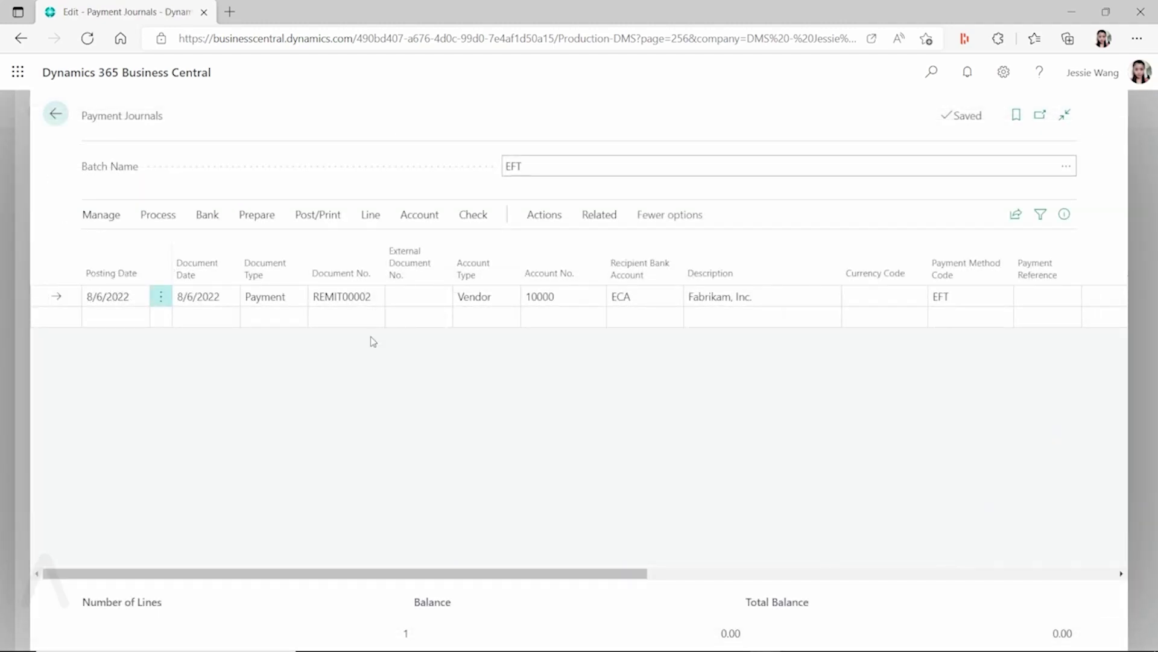
left_click(55, 114)
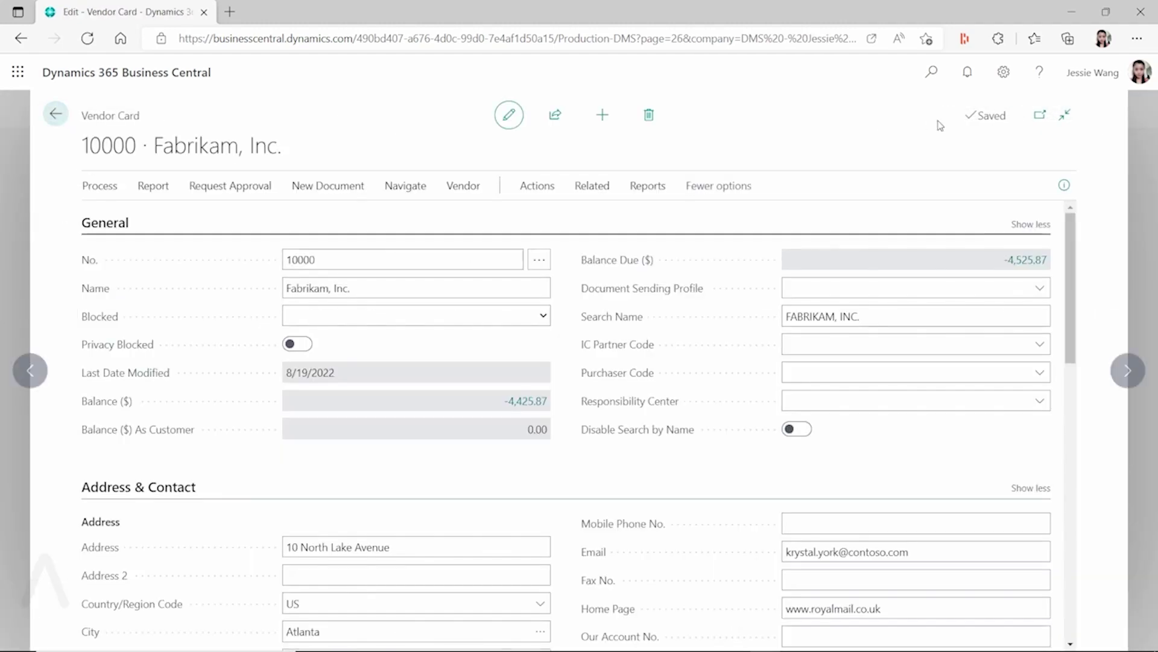
- Export the report 11383 Email Attachment layout from Custom Report Layouts as a Word file
left_click(945, 86)
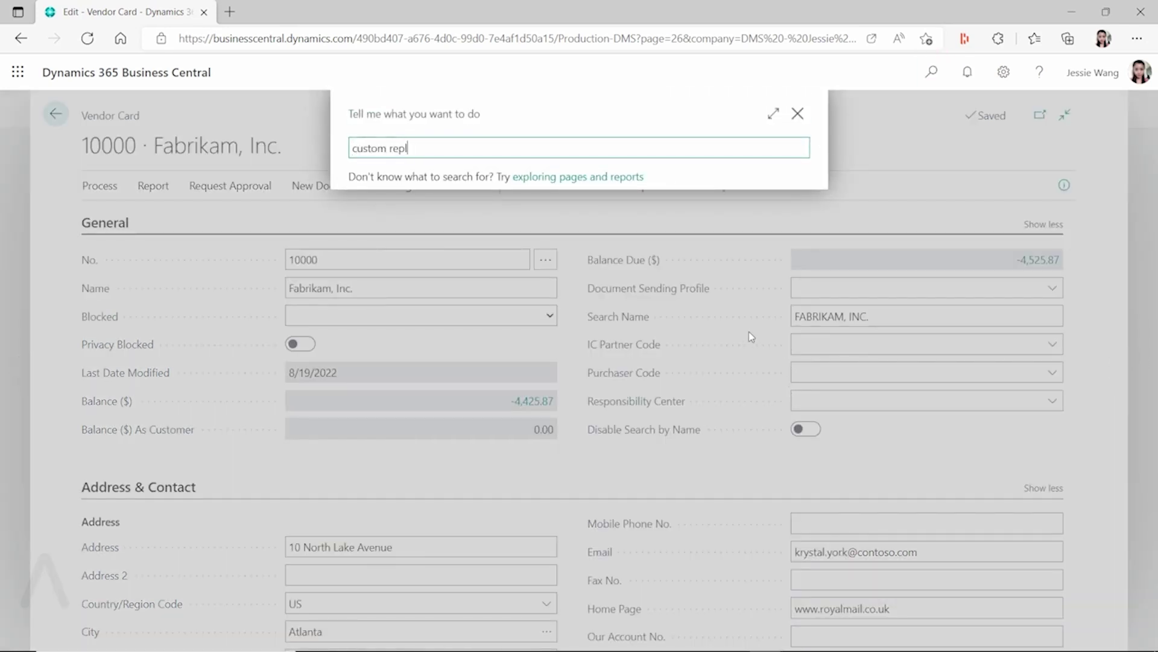
type("custom report layouts")
key("Down")
key("Return")
scroll(409, 561, "down", 15)
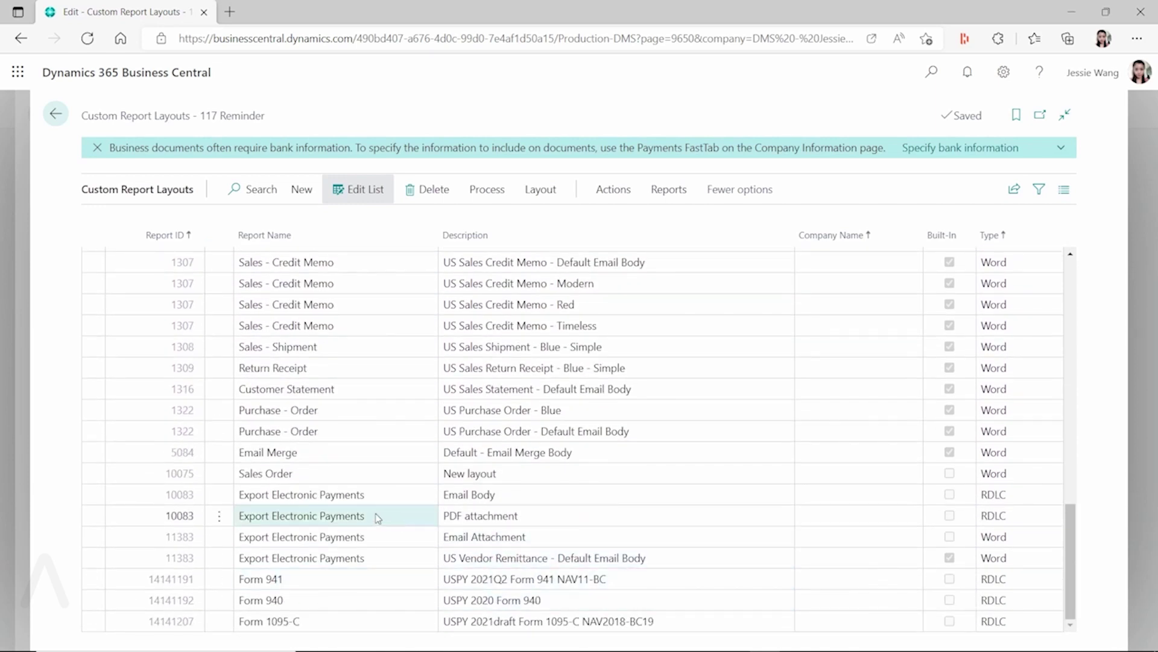
left_click(526, 539)
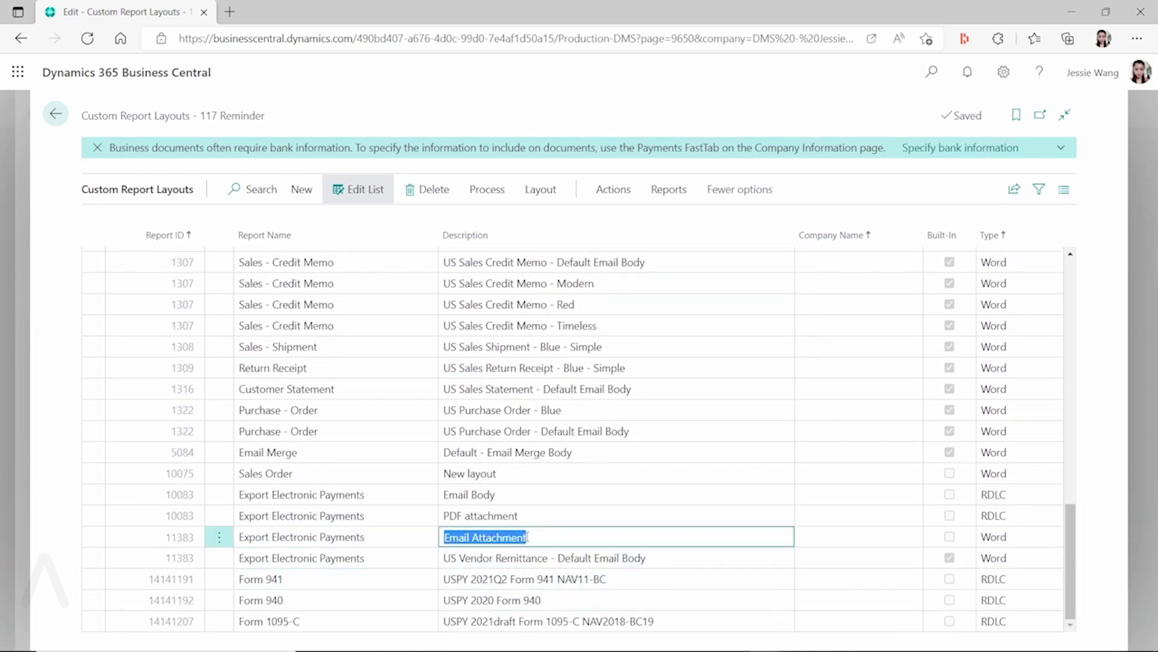
left_click(539, 191)
left_click(348, 228)
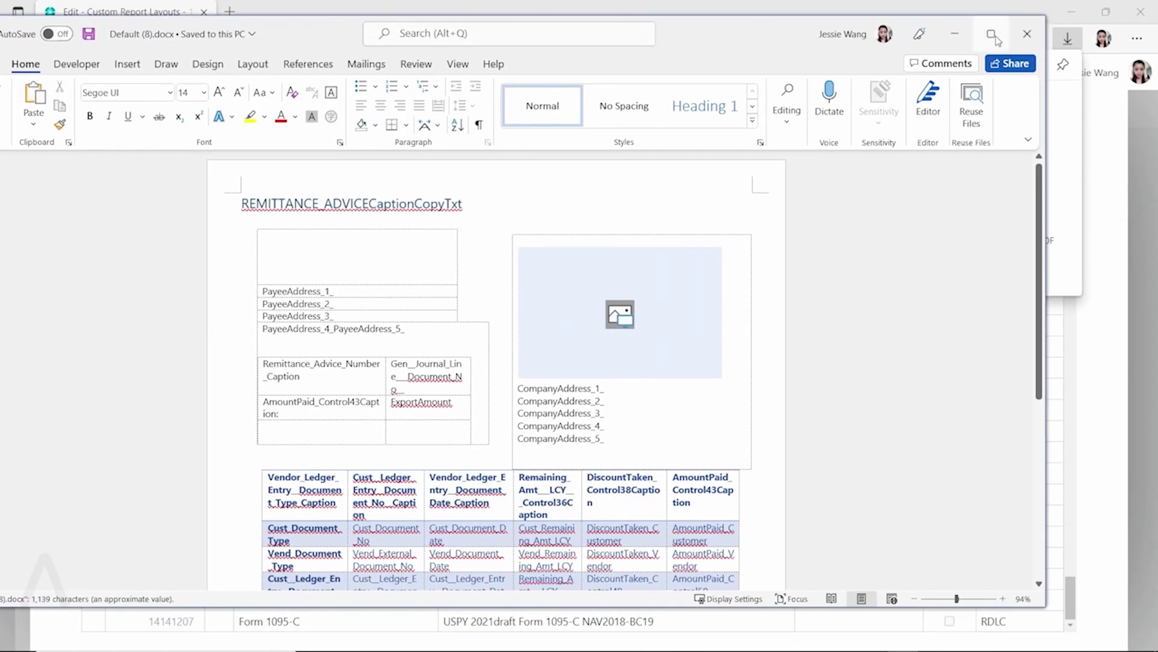
- Maximize Word and show the XML Mapping pane for the ExportElecPayment custom XML part
left_click(993, 35)
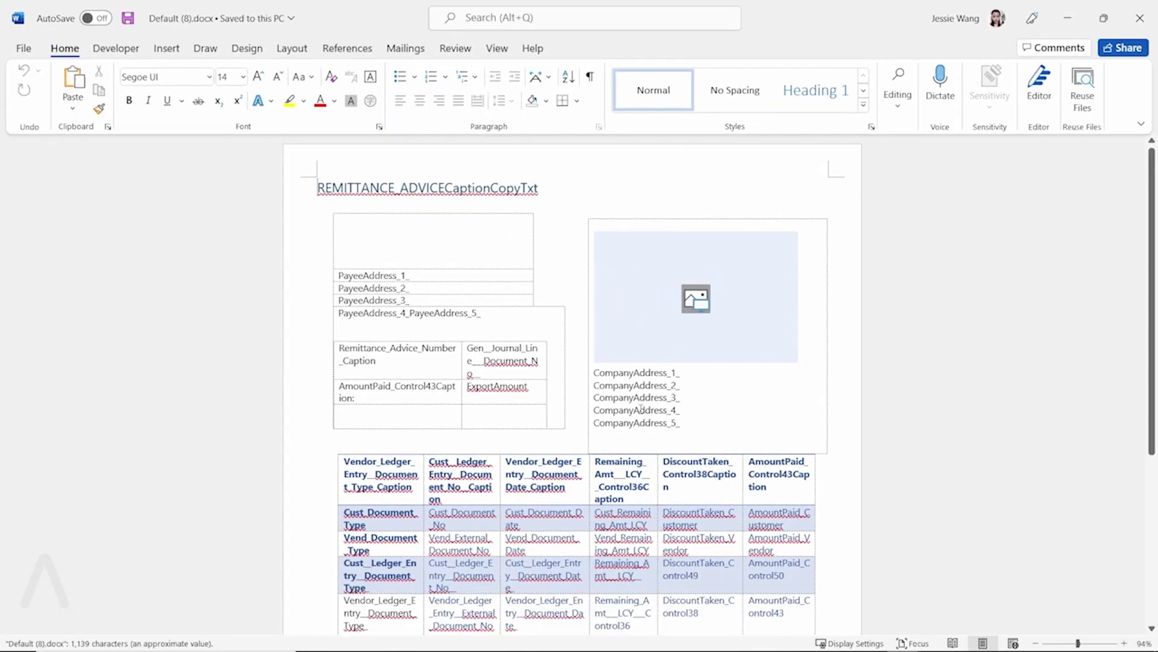
key("ctrl+a")
left_click(115, 48)
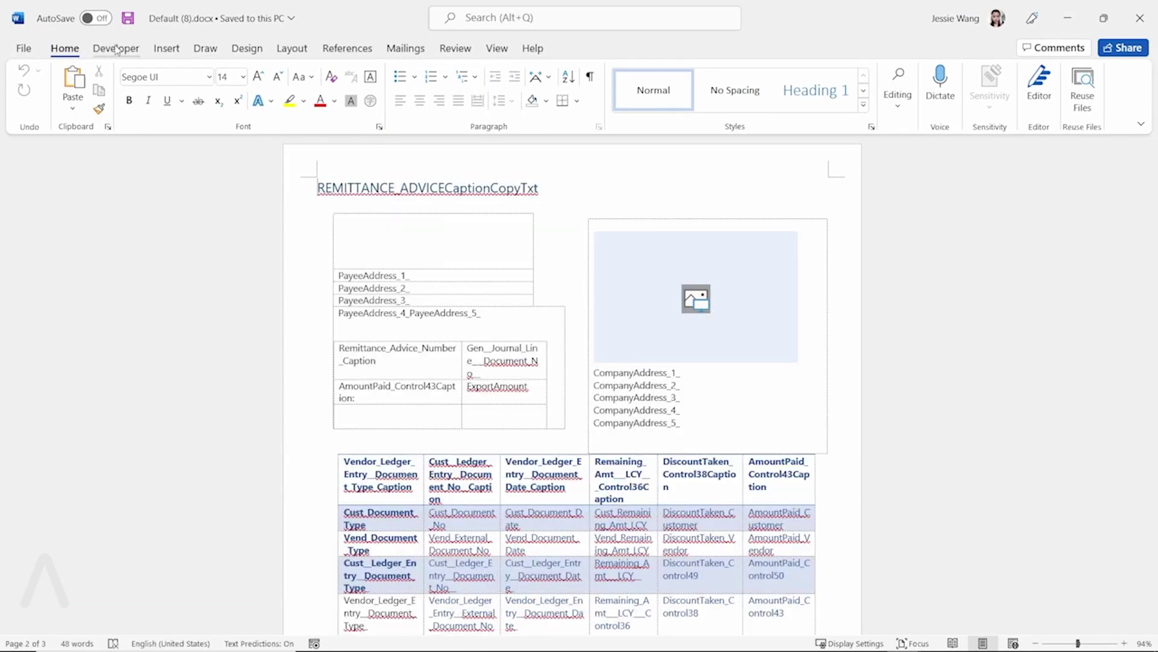
left_click(502, 84)
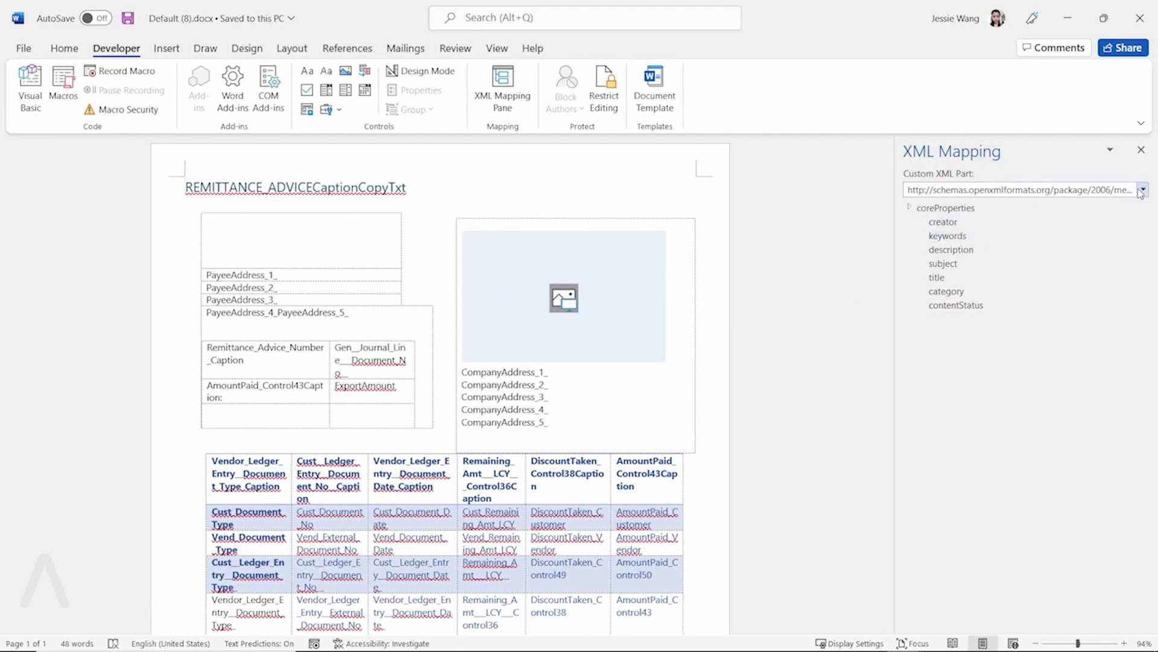
left_click(1139, 192)
left_click(1113, 263)
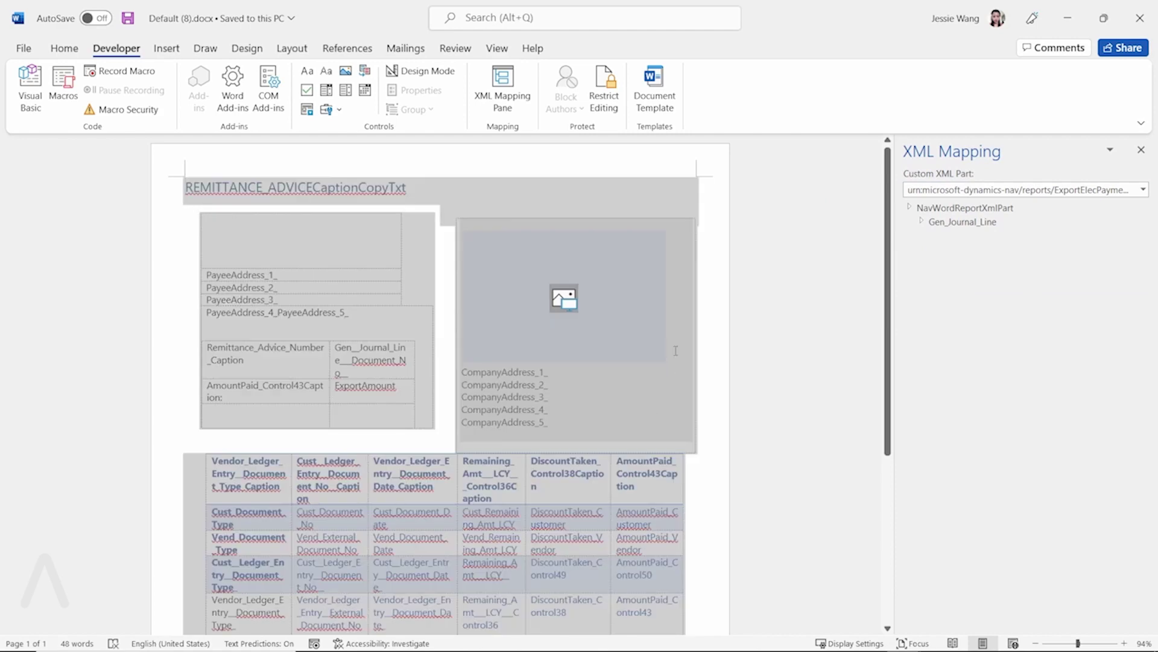
- Expand Gen_Journal_Line, CopyLoop and PageLoop, then select the PrintCompanyAddress node
left_click(637, 263)
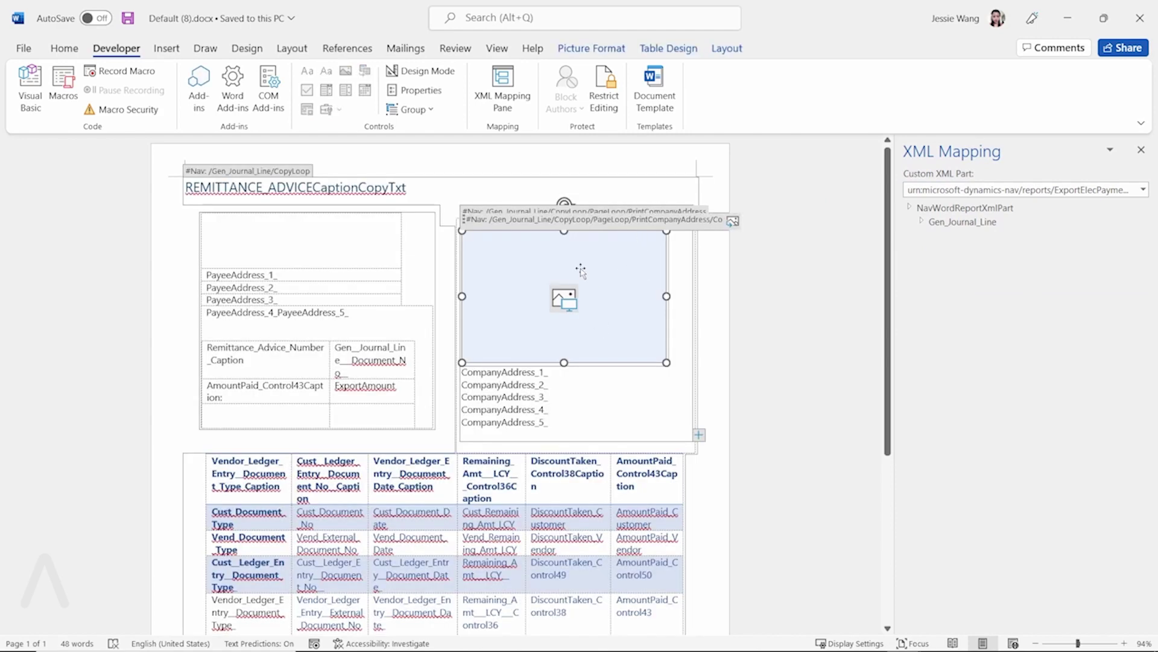
left_click(922, 222)
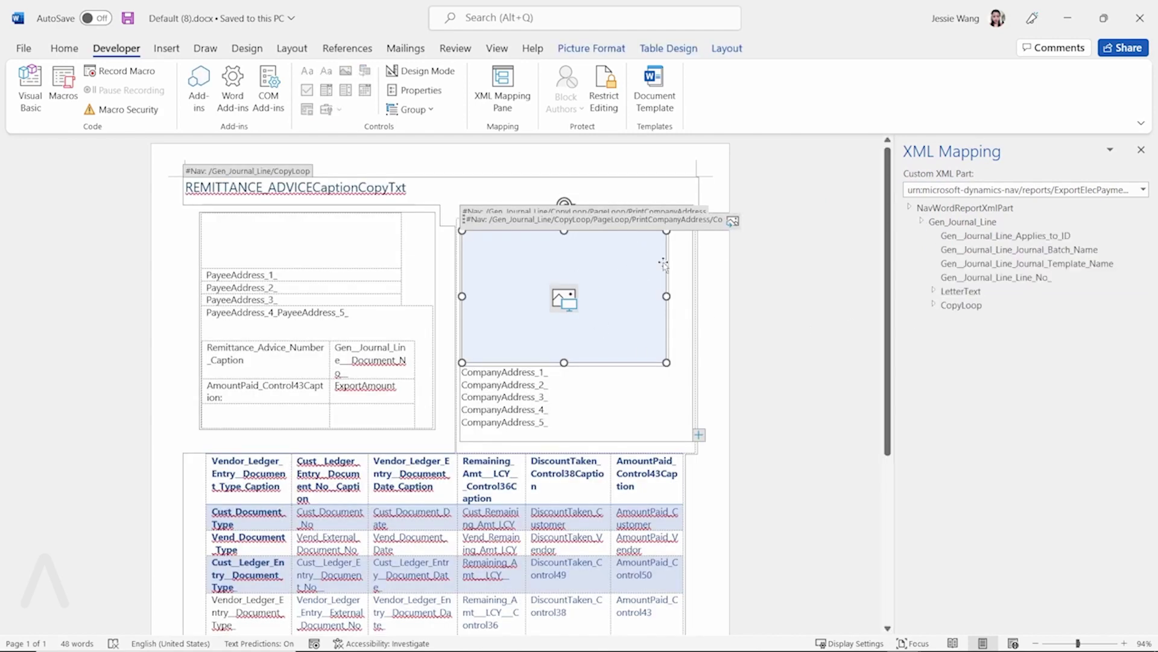
left_click(935, 306)
left_click(945, 318)
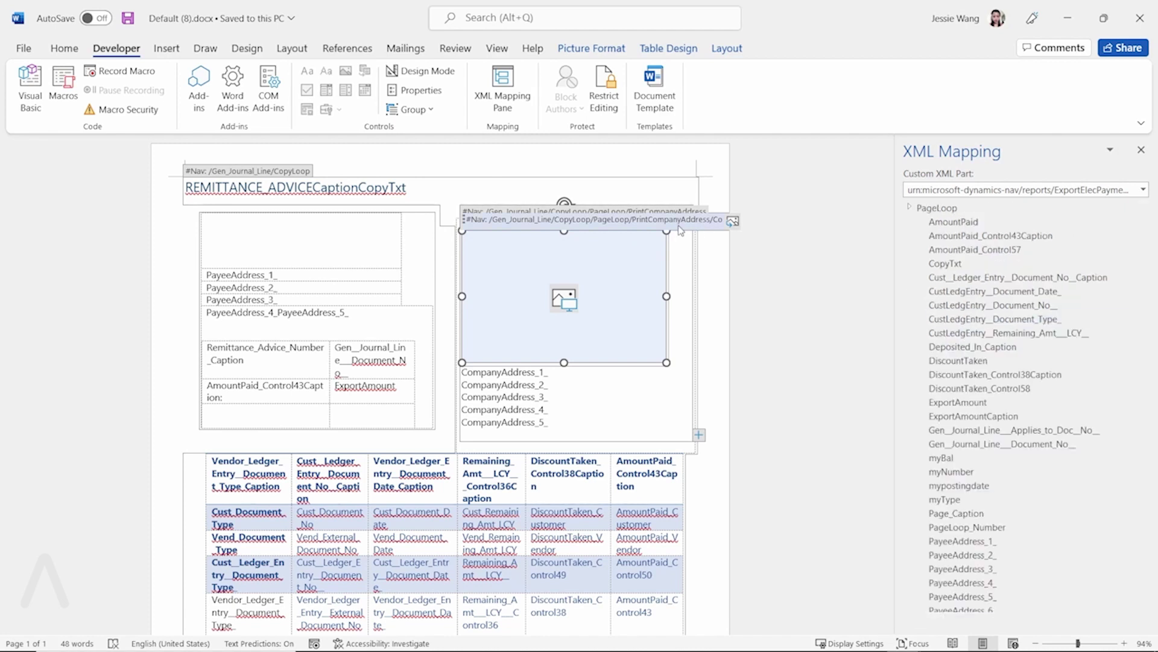
left_click(1044, 582)
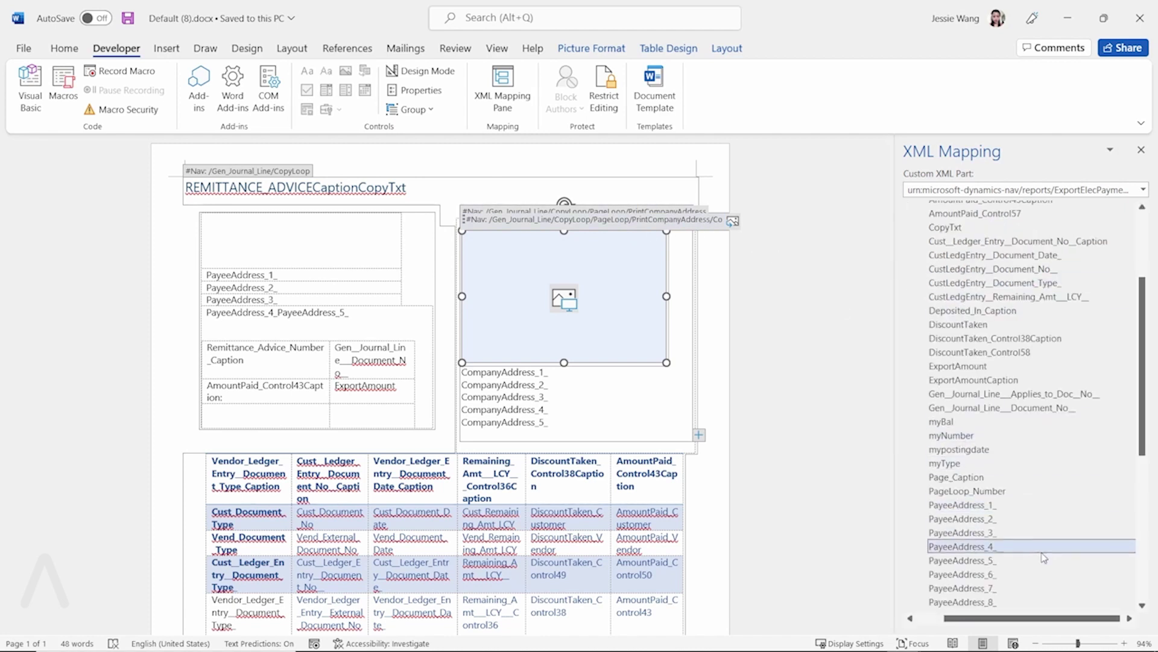
scroll(1044, 558, "down", 8)
left_click(932, 536)
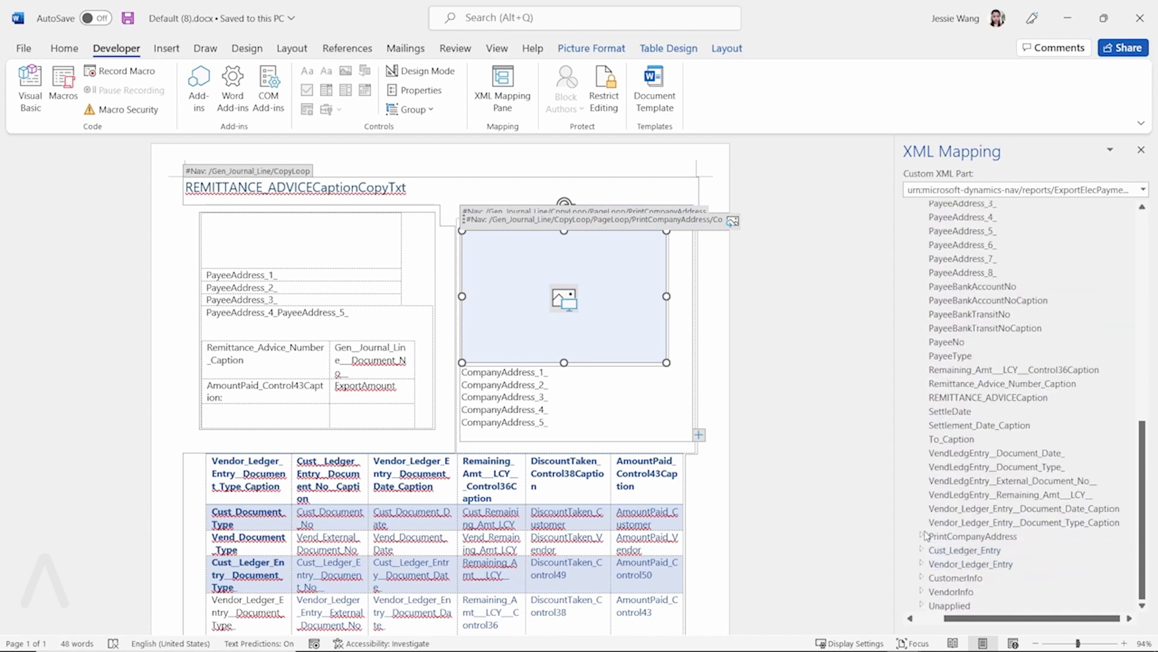
- Expand PrintCompanyAddress to reveal CompanyAddress_1_ through CompanyAddress_8_ and CompanyPicture
left_click(922, 535)
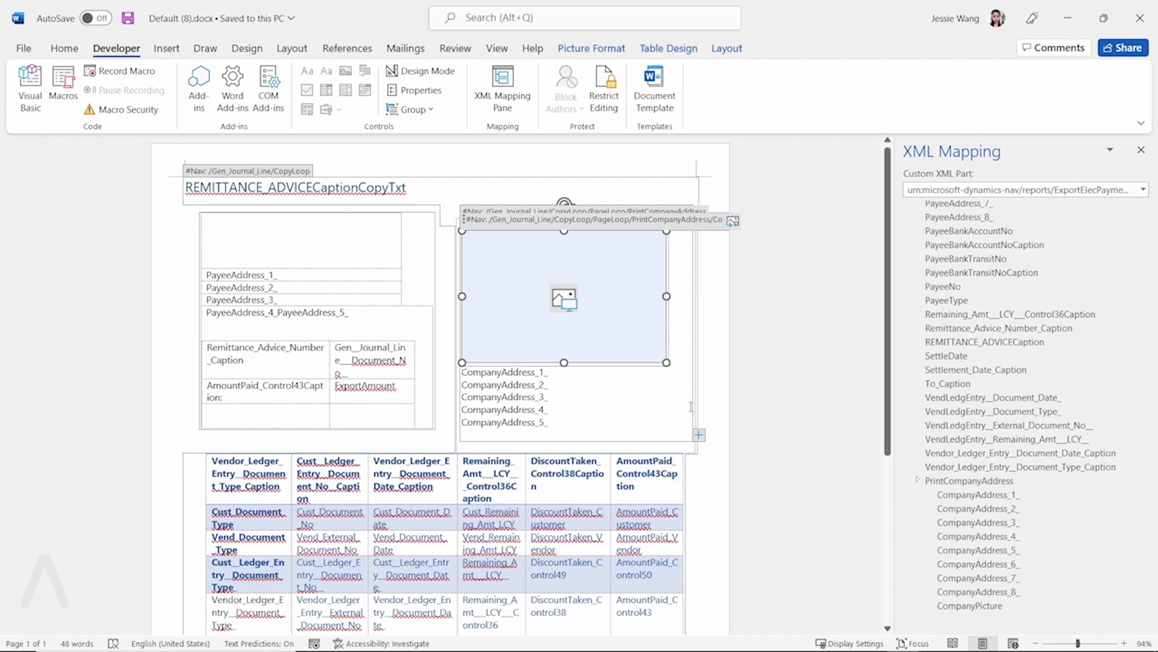
scroll(789, 395, "down", 2)
scroll(792, 410, "up", 2)
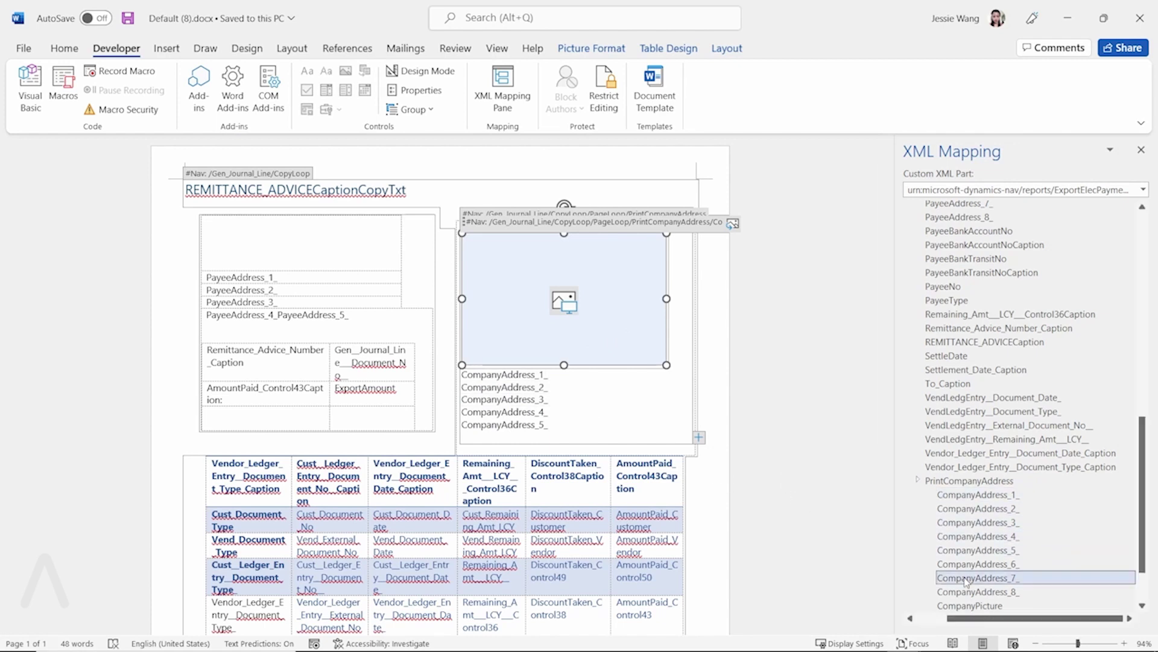
scroll(1020, 583, "down", 2)
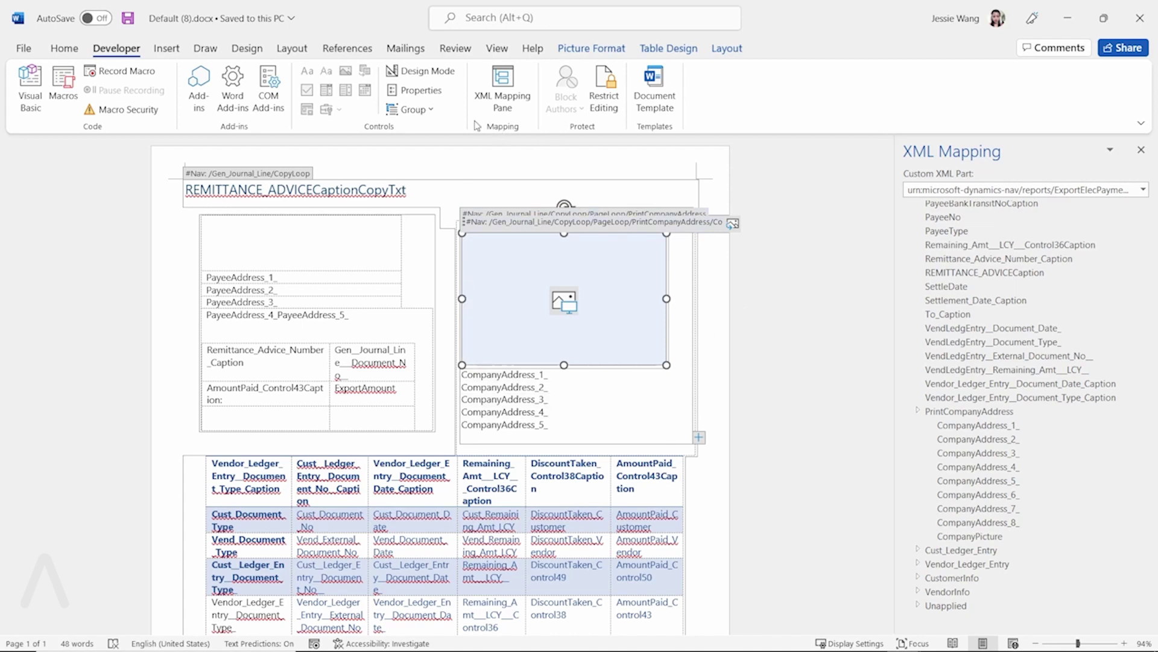
- Inspect the company address block's content control tags, then bring up the Windows Start menu
left_click(463, 191)
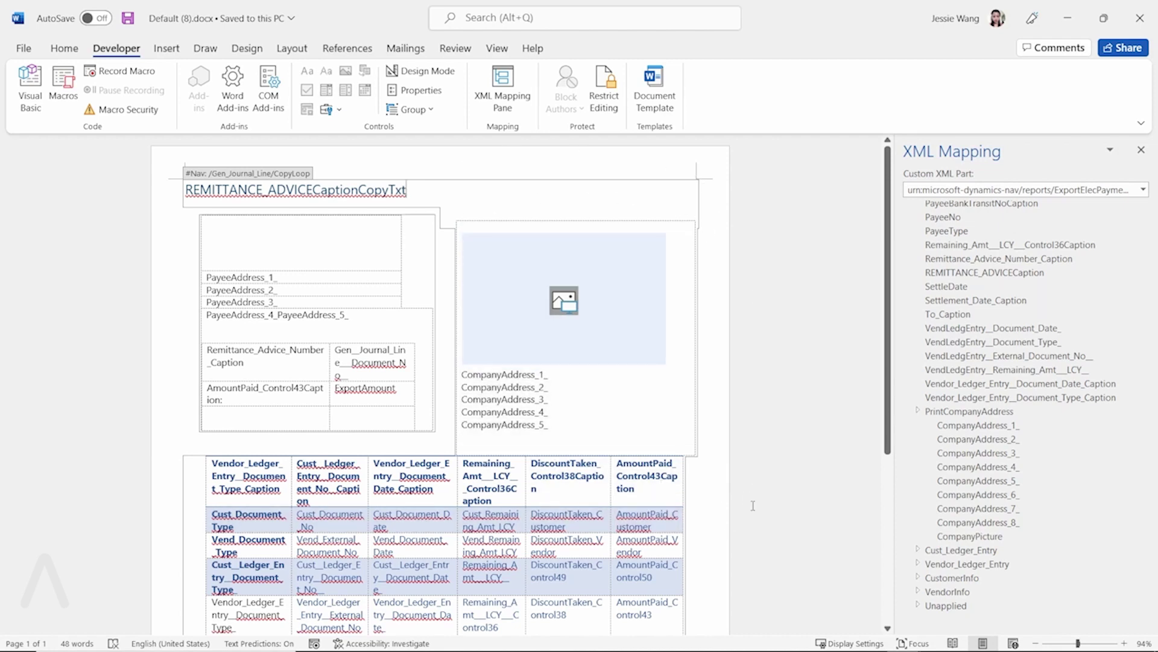
left_click(611, 407)
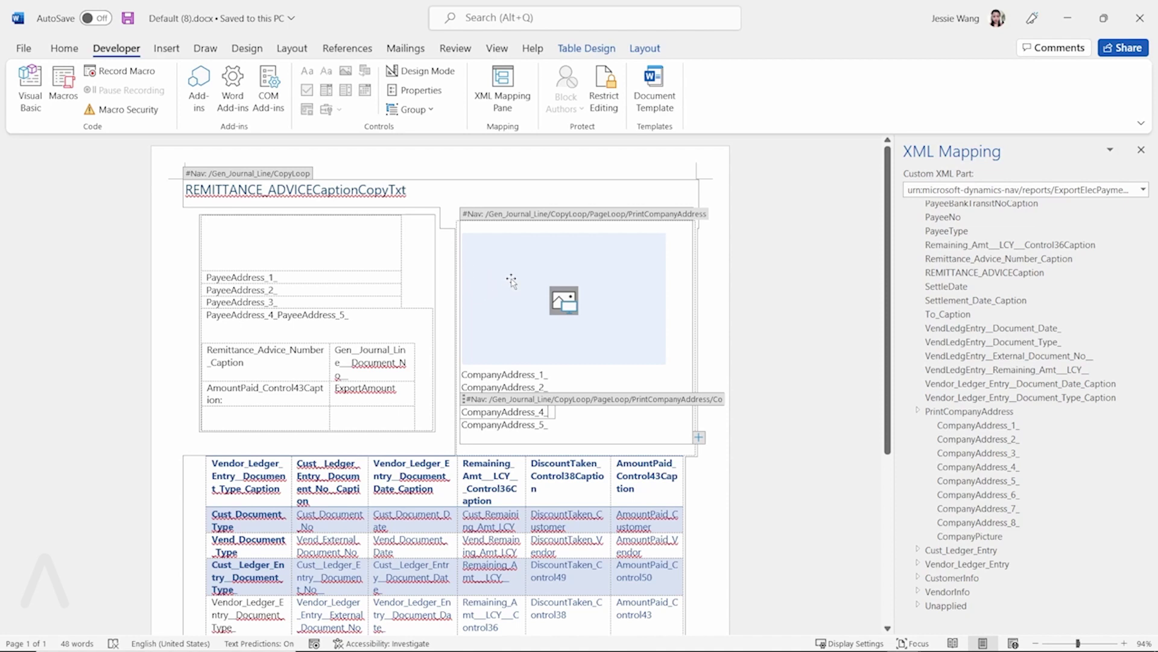
left_click(744, 341)
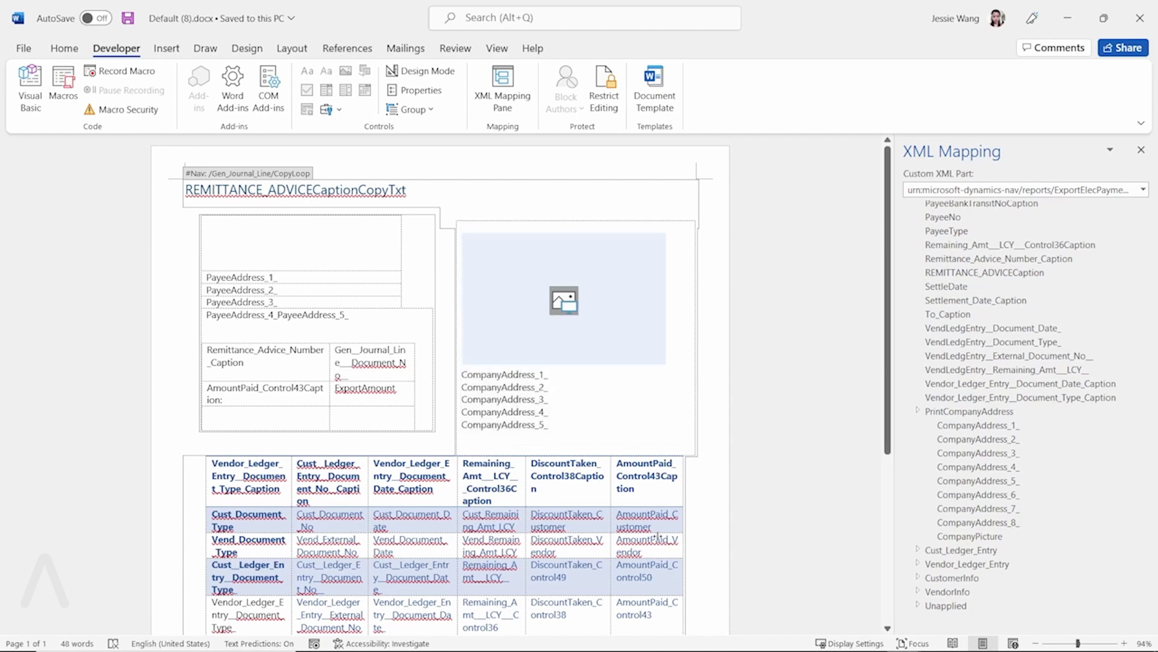
key("super")
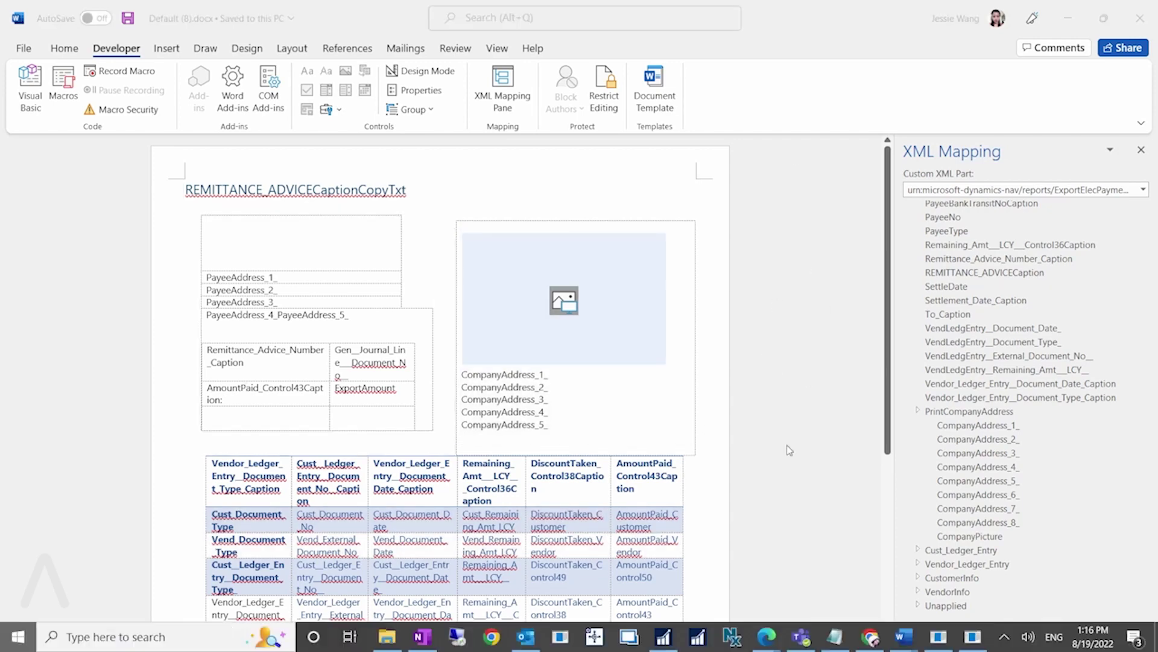